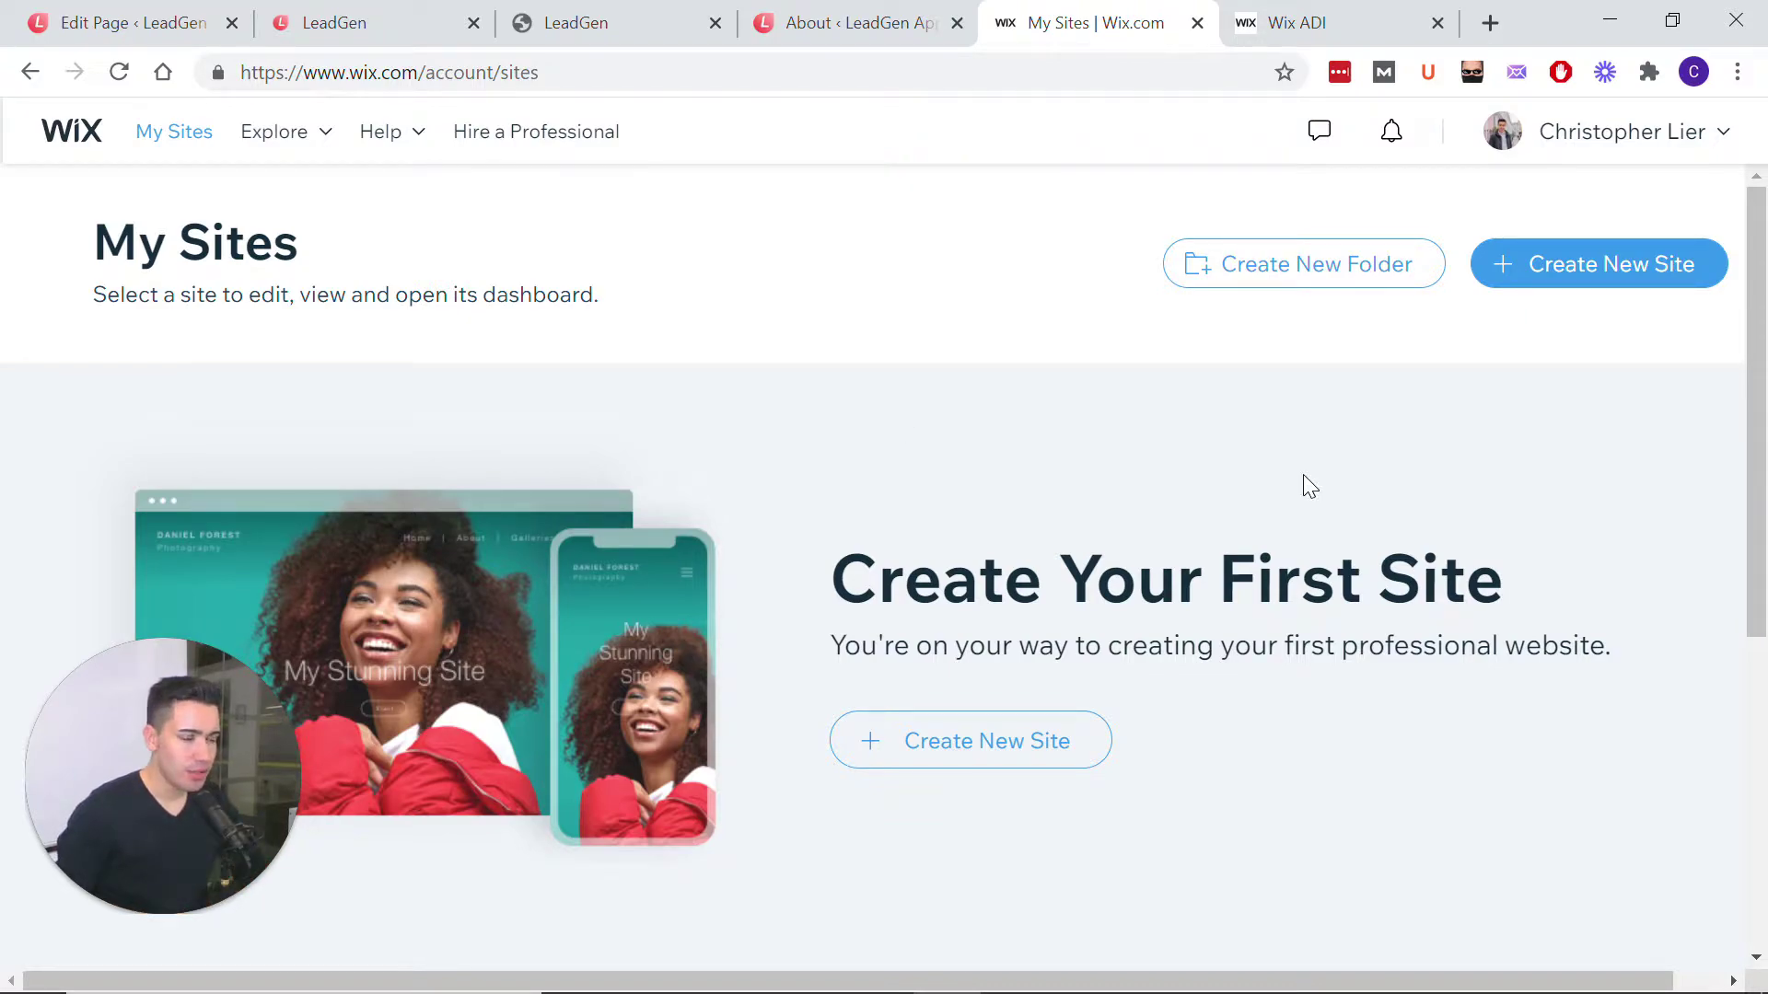
# Step: Switch from My Sites to the Wix editor tab showing the Contact page
pyautogui.click(1365, 20)
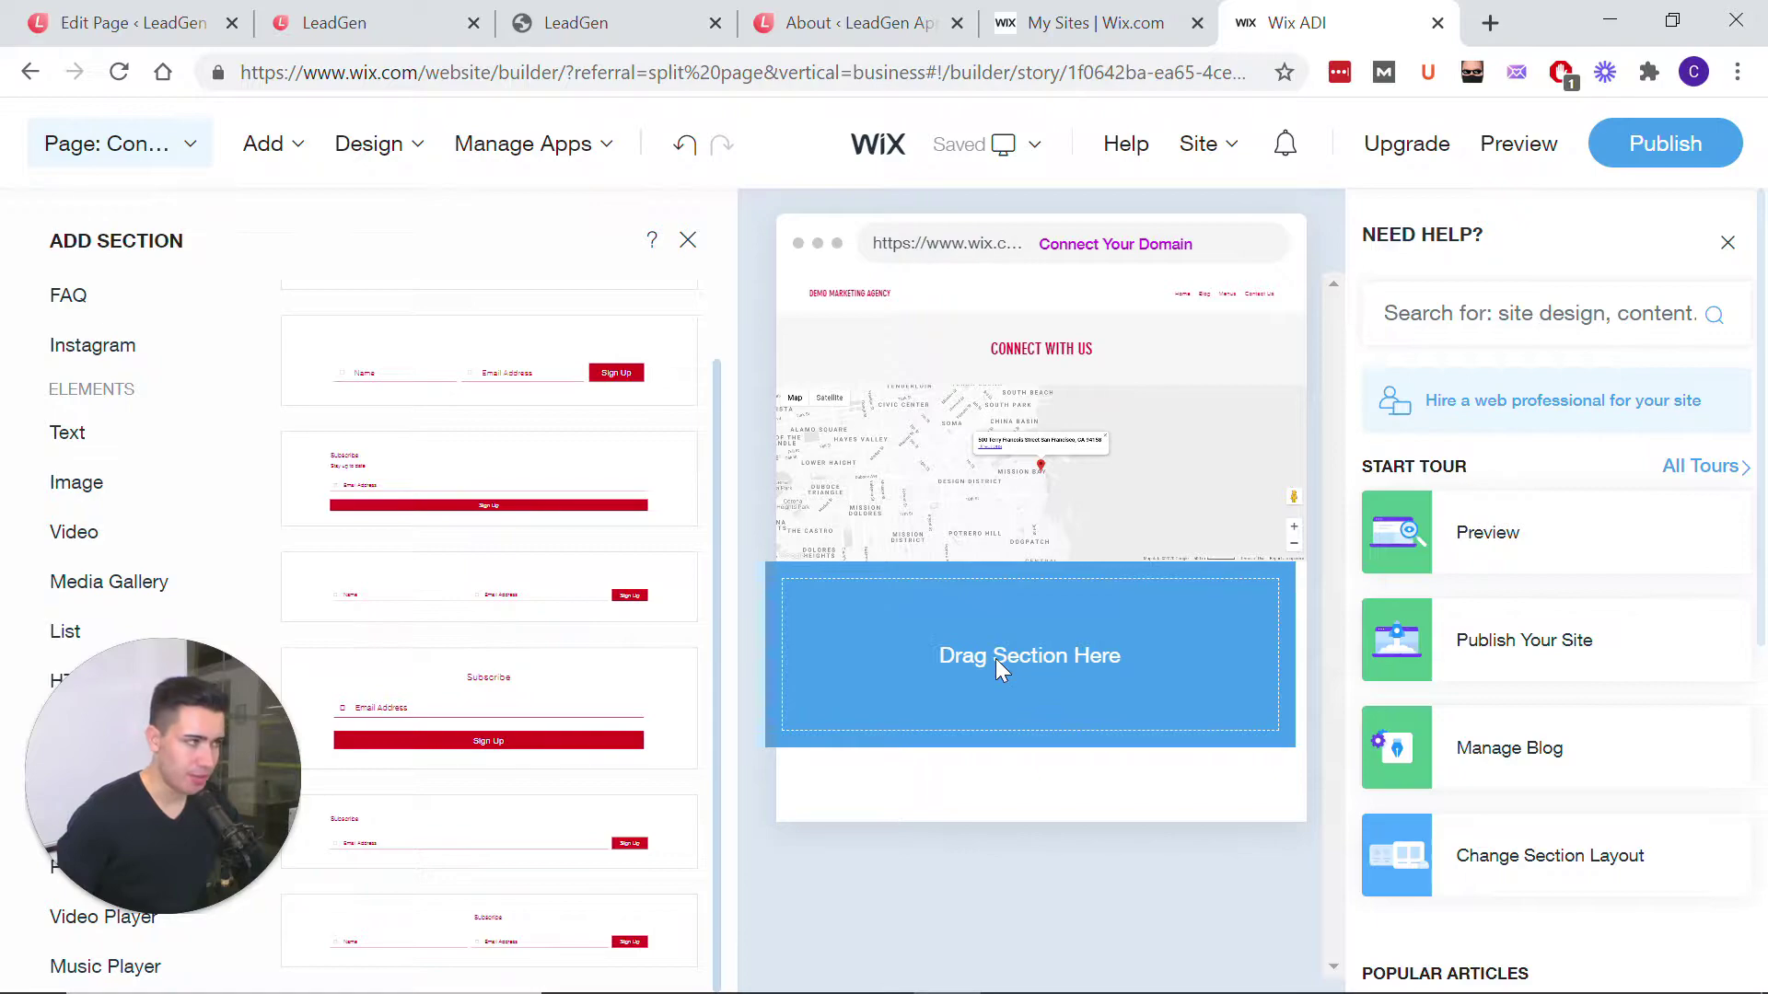
# Step: Try the live form with Digital Marketing Strategy and Lead Funnel Management, then open its dashboard
pyautogui.click(575, 8)
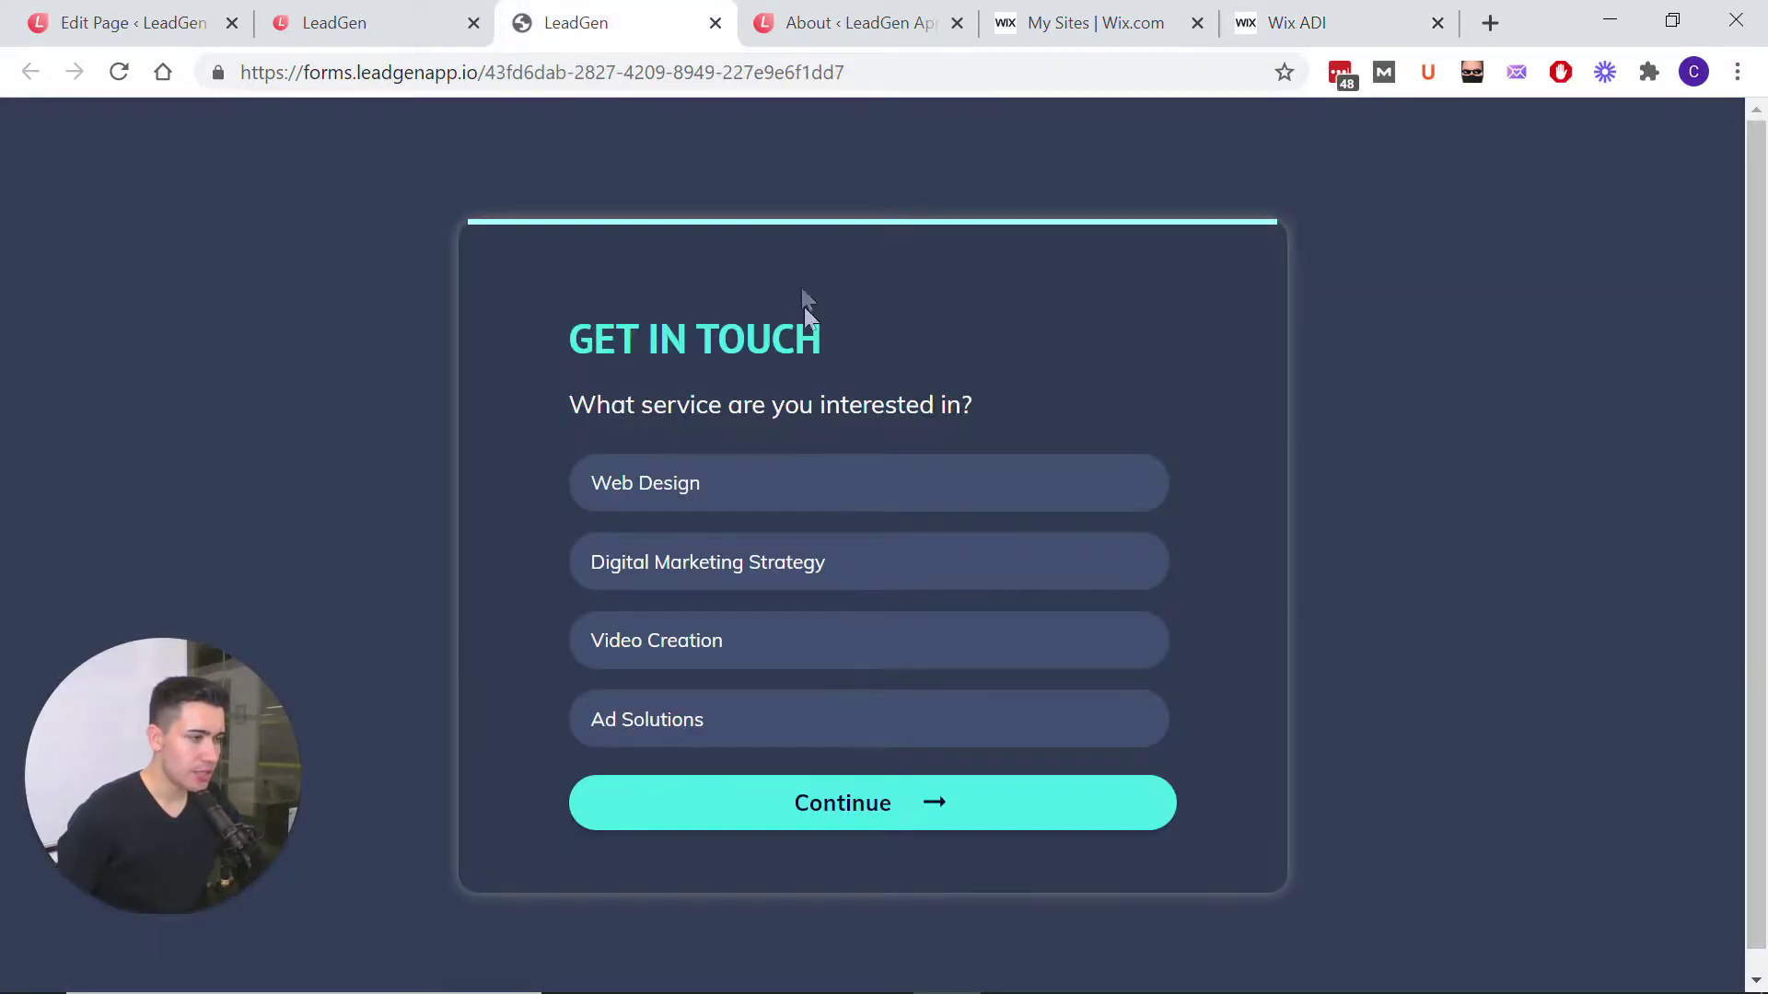
pyautogui.click(787, 567)
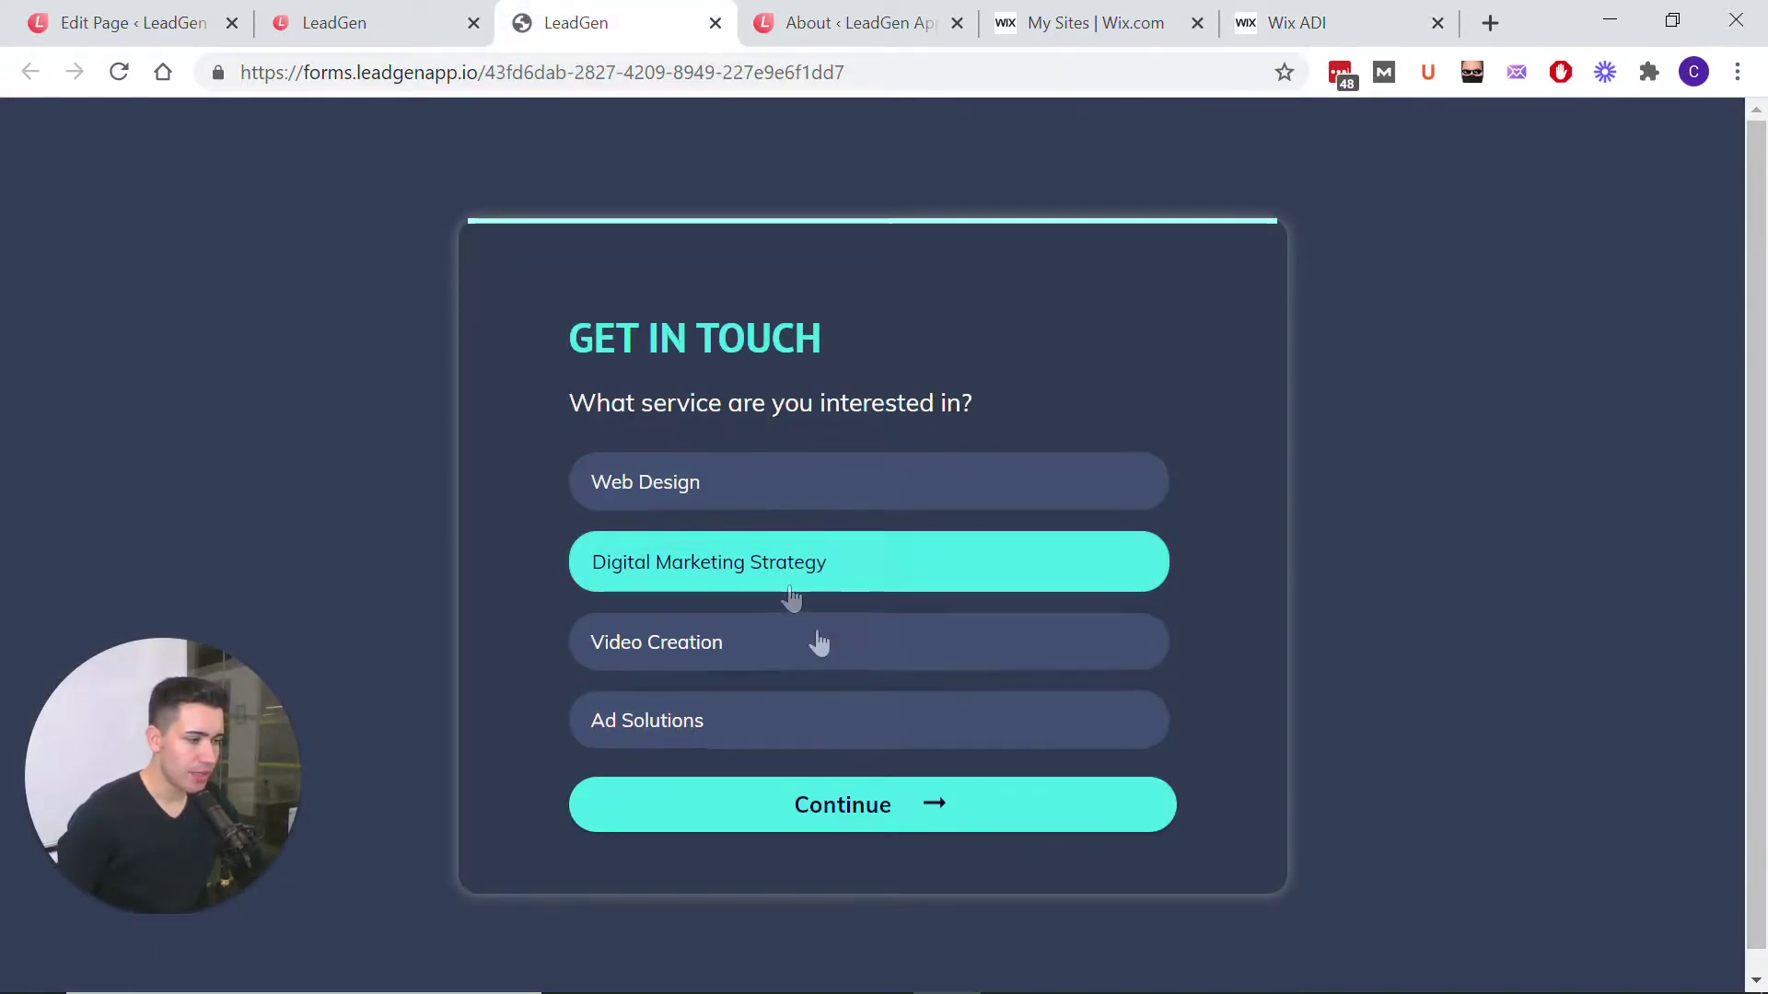
pyautogui.click(824, 526)
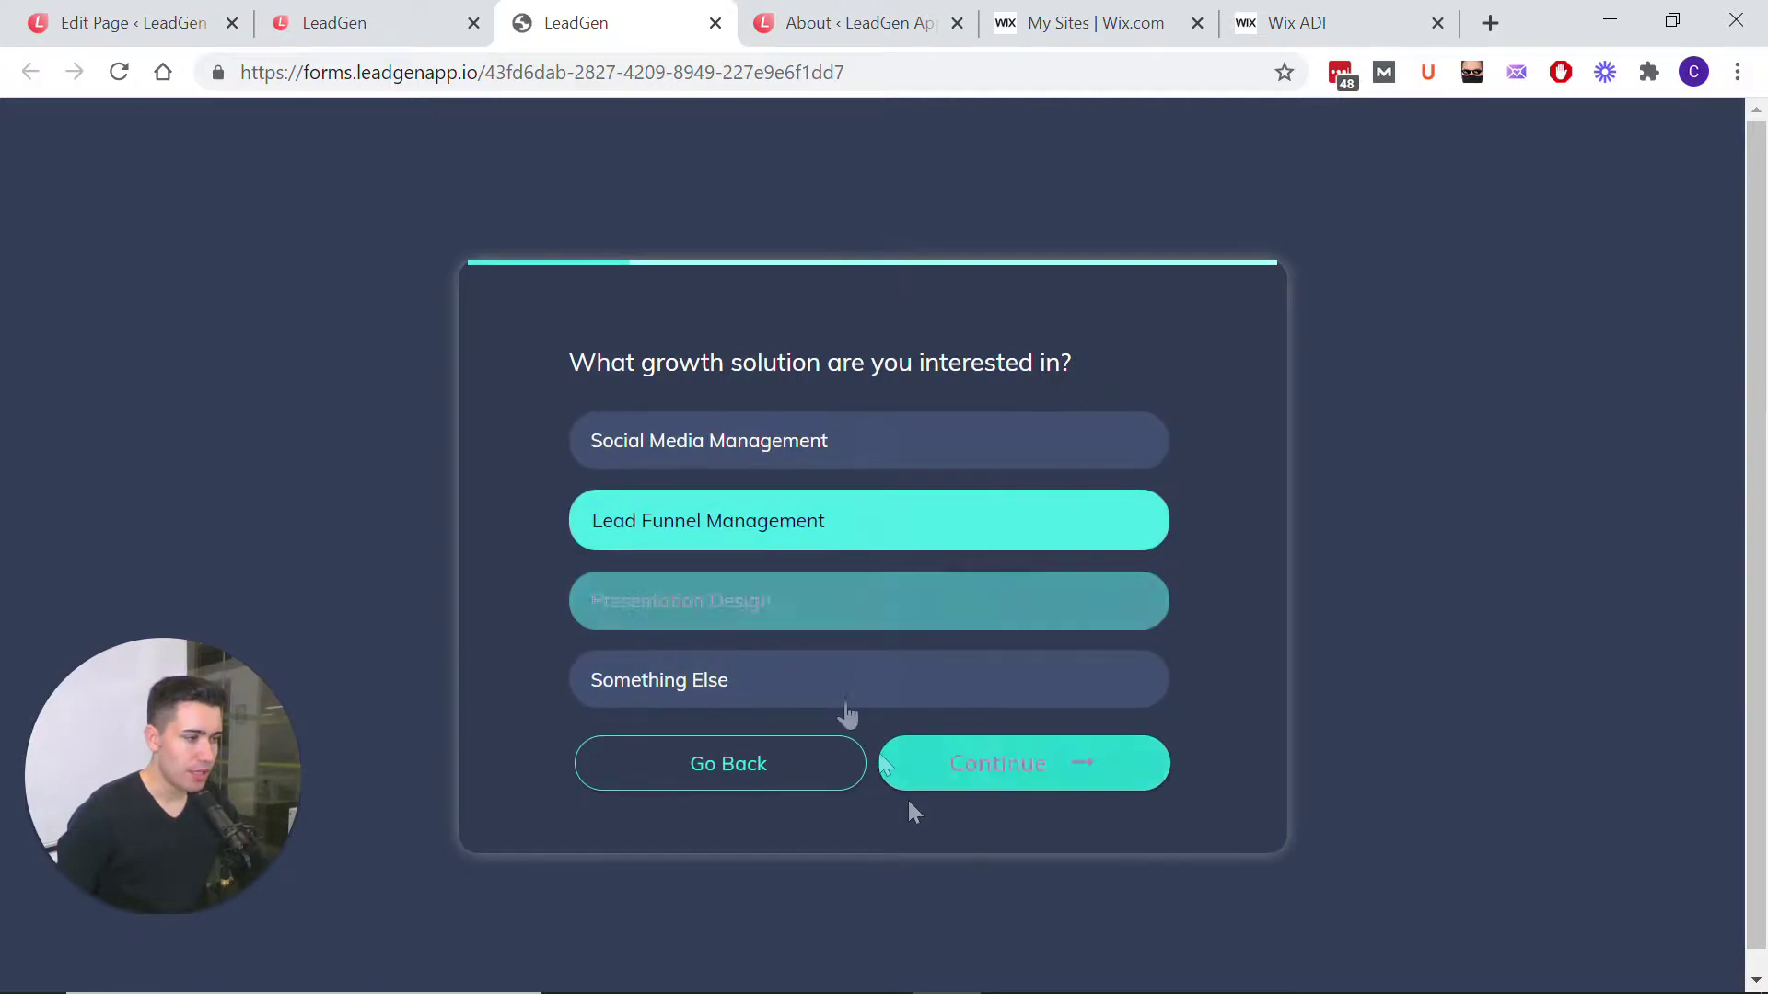
pyautogui.click(974, 788)
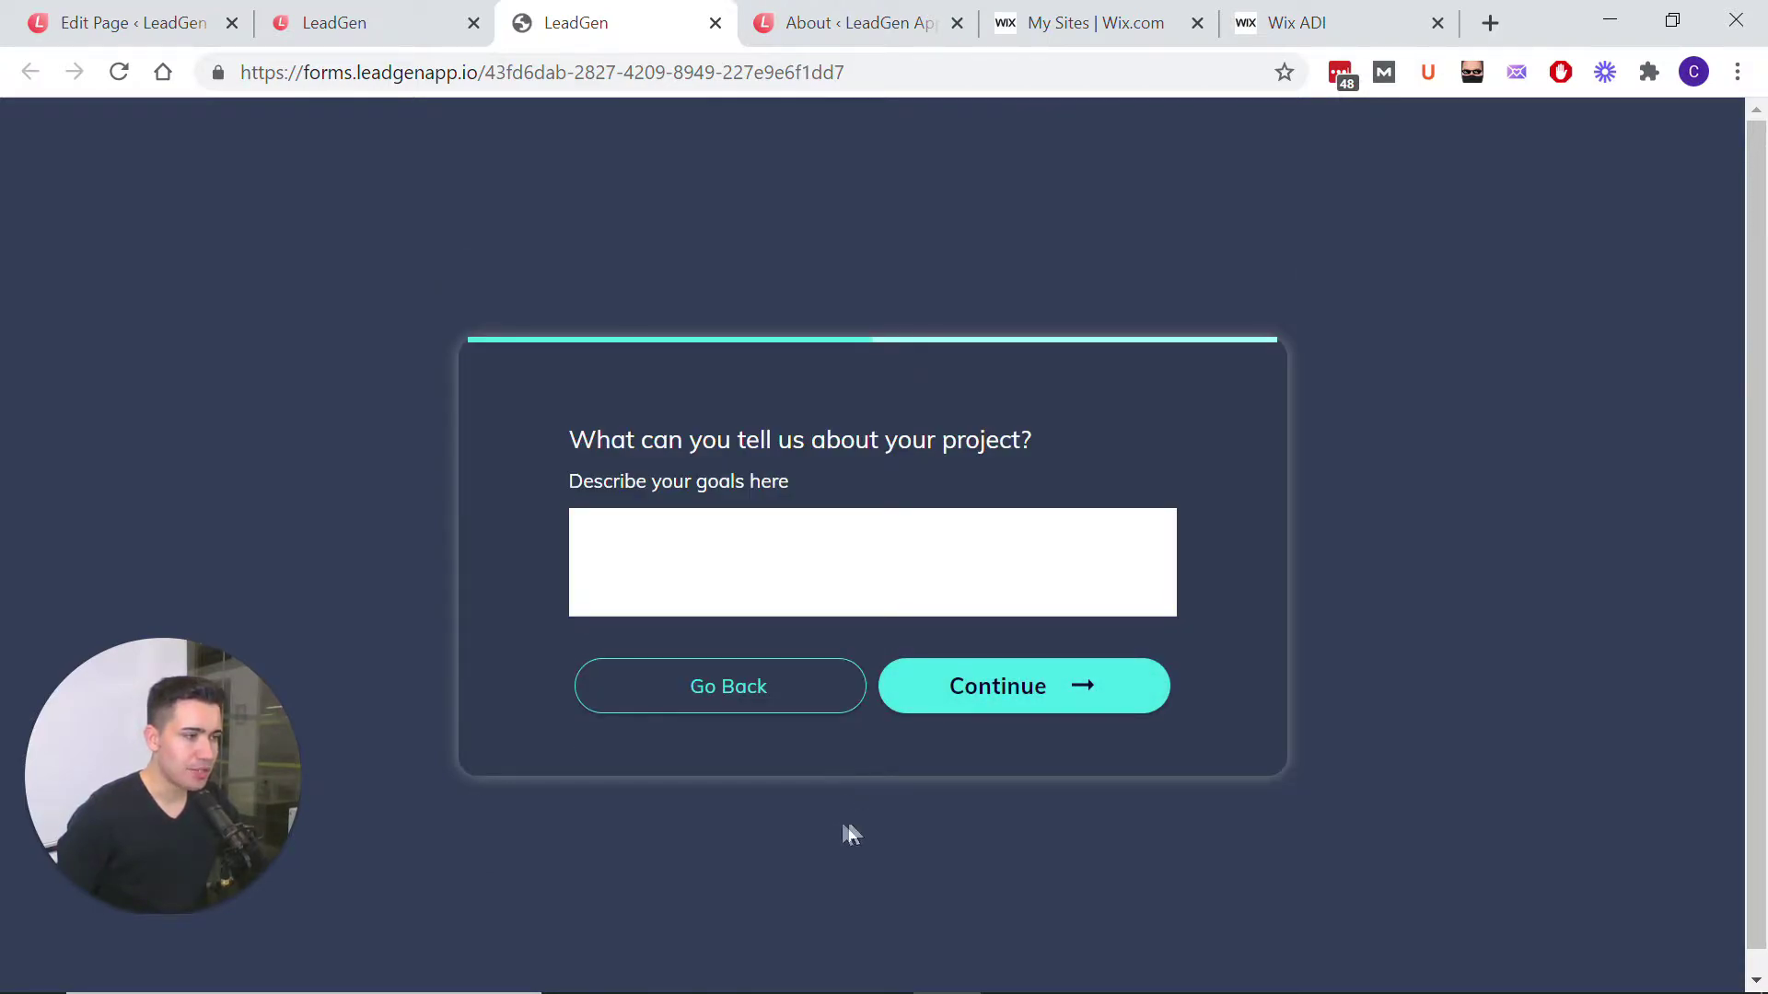
pyautogui.click(765, 667)
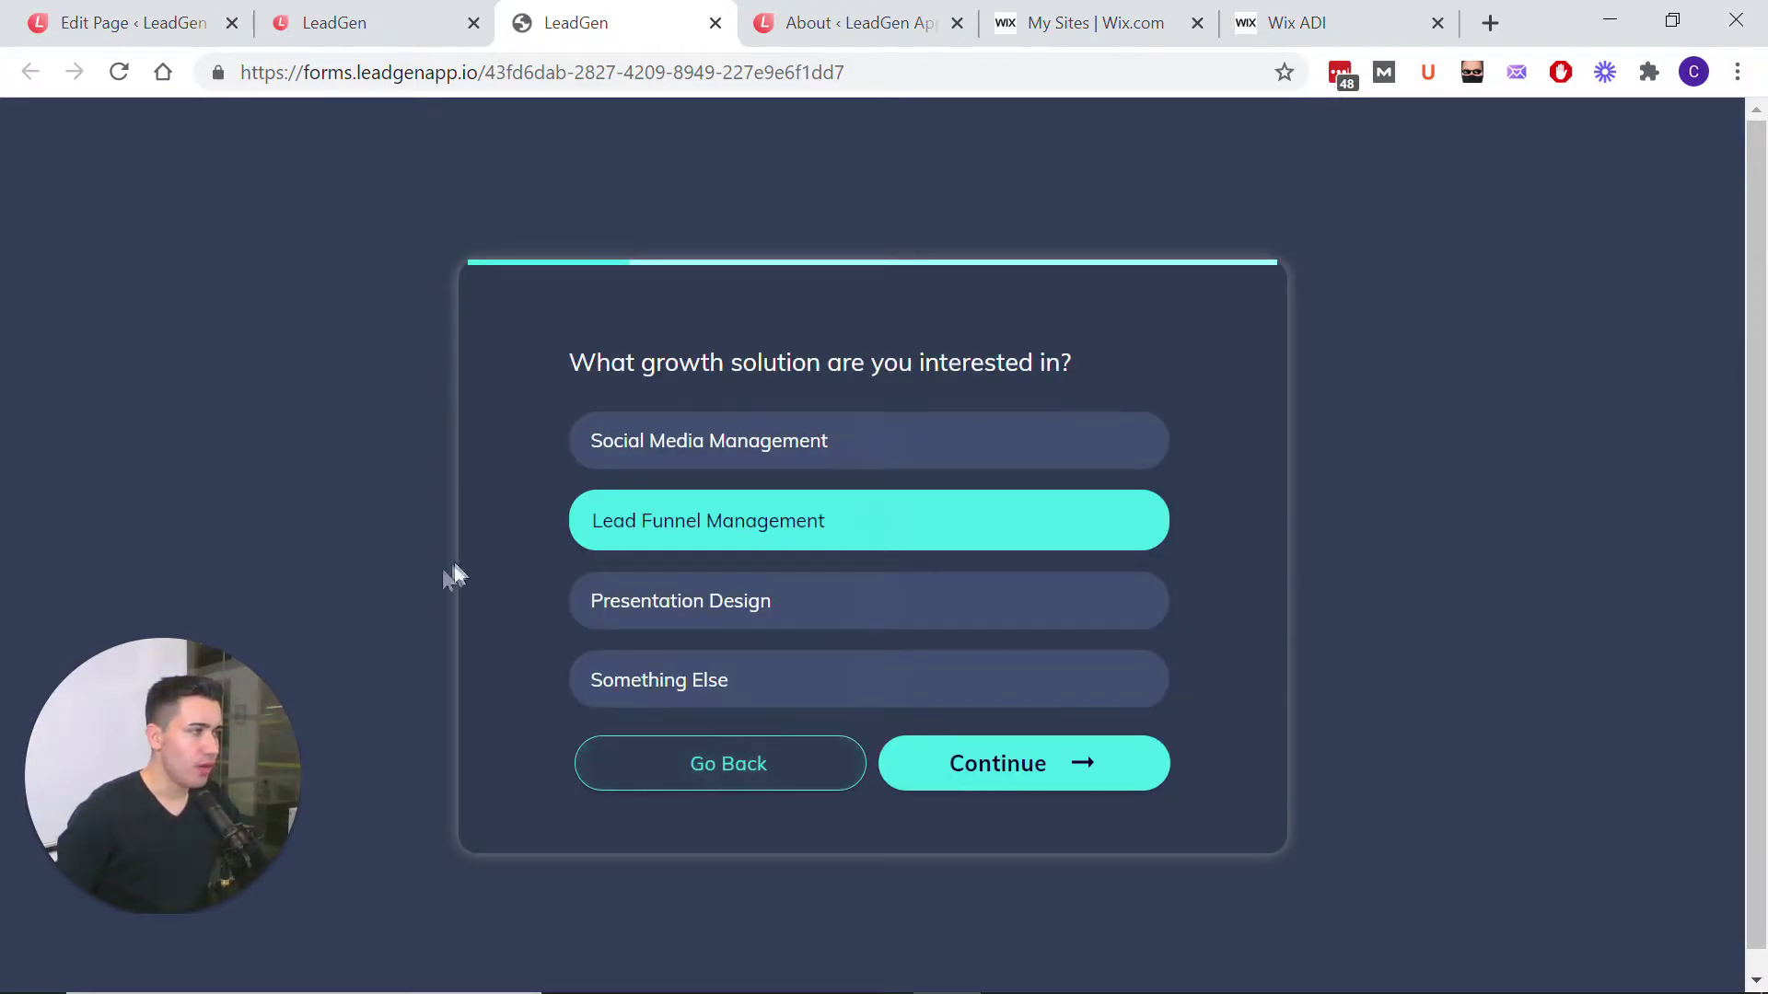
pyautogui.click(333, 23)
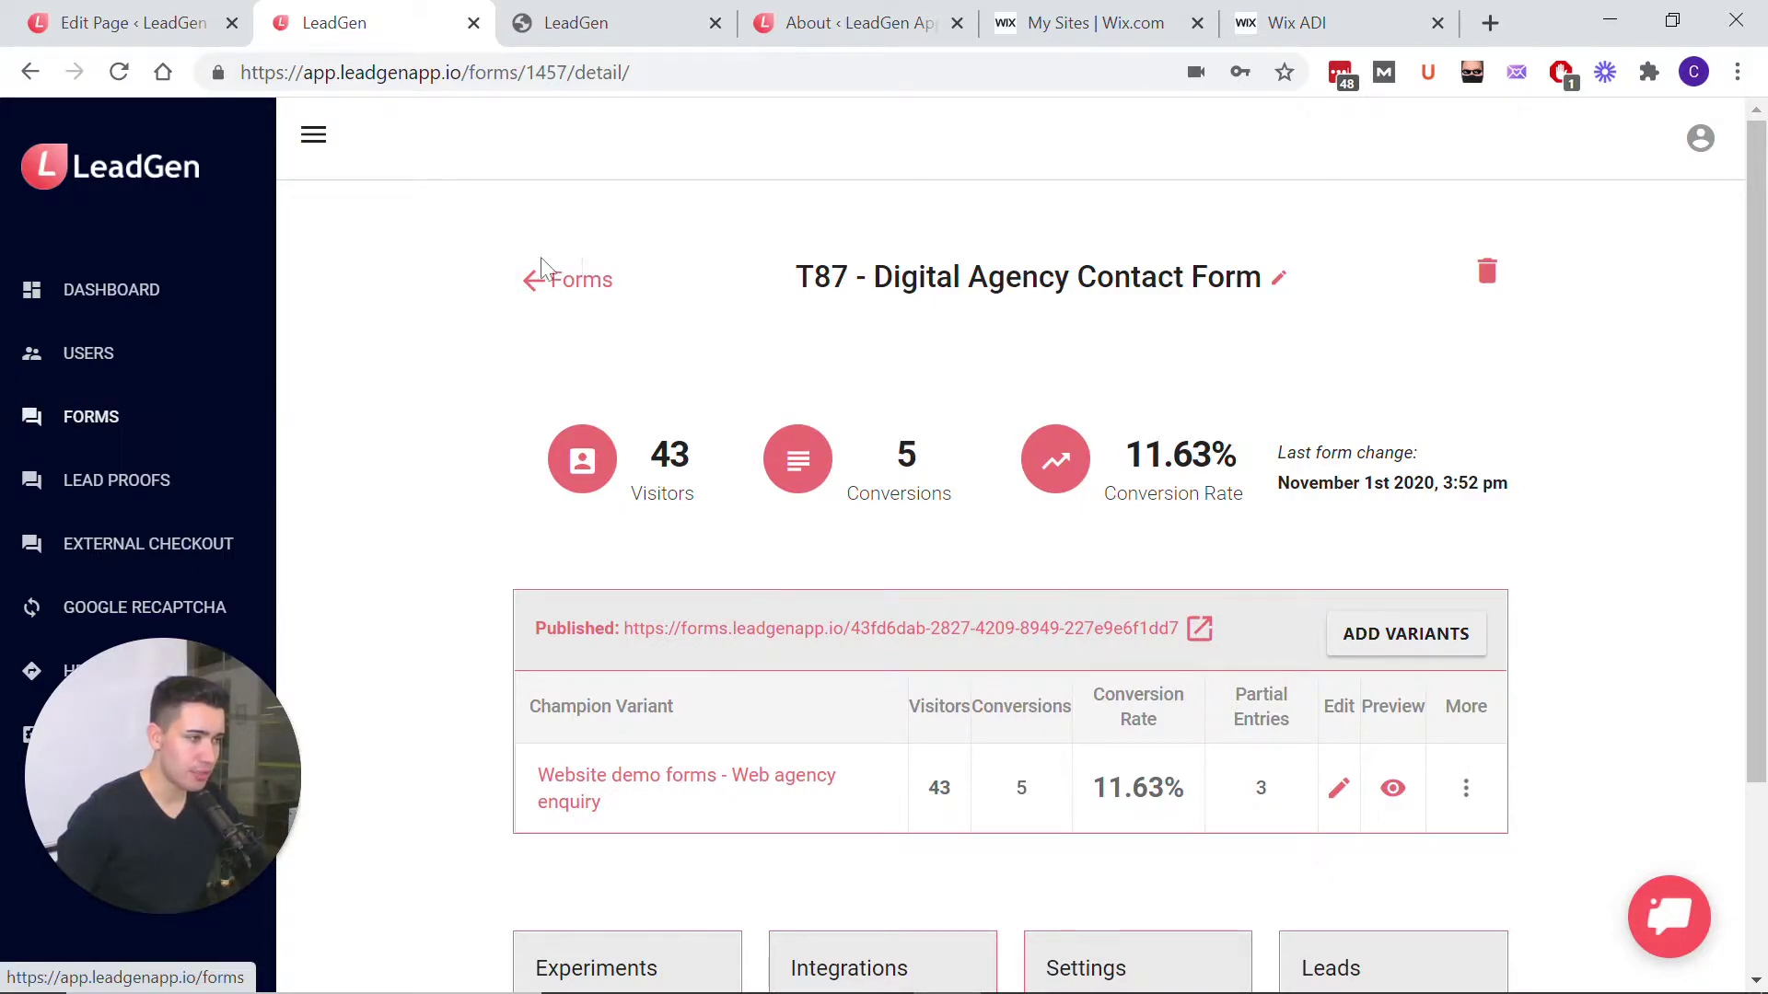
# Step: Copy the champion variant's iframe embed code from Share and go back to Wix
pyautogui.click(702, 788)
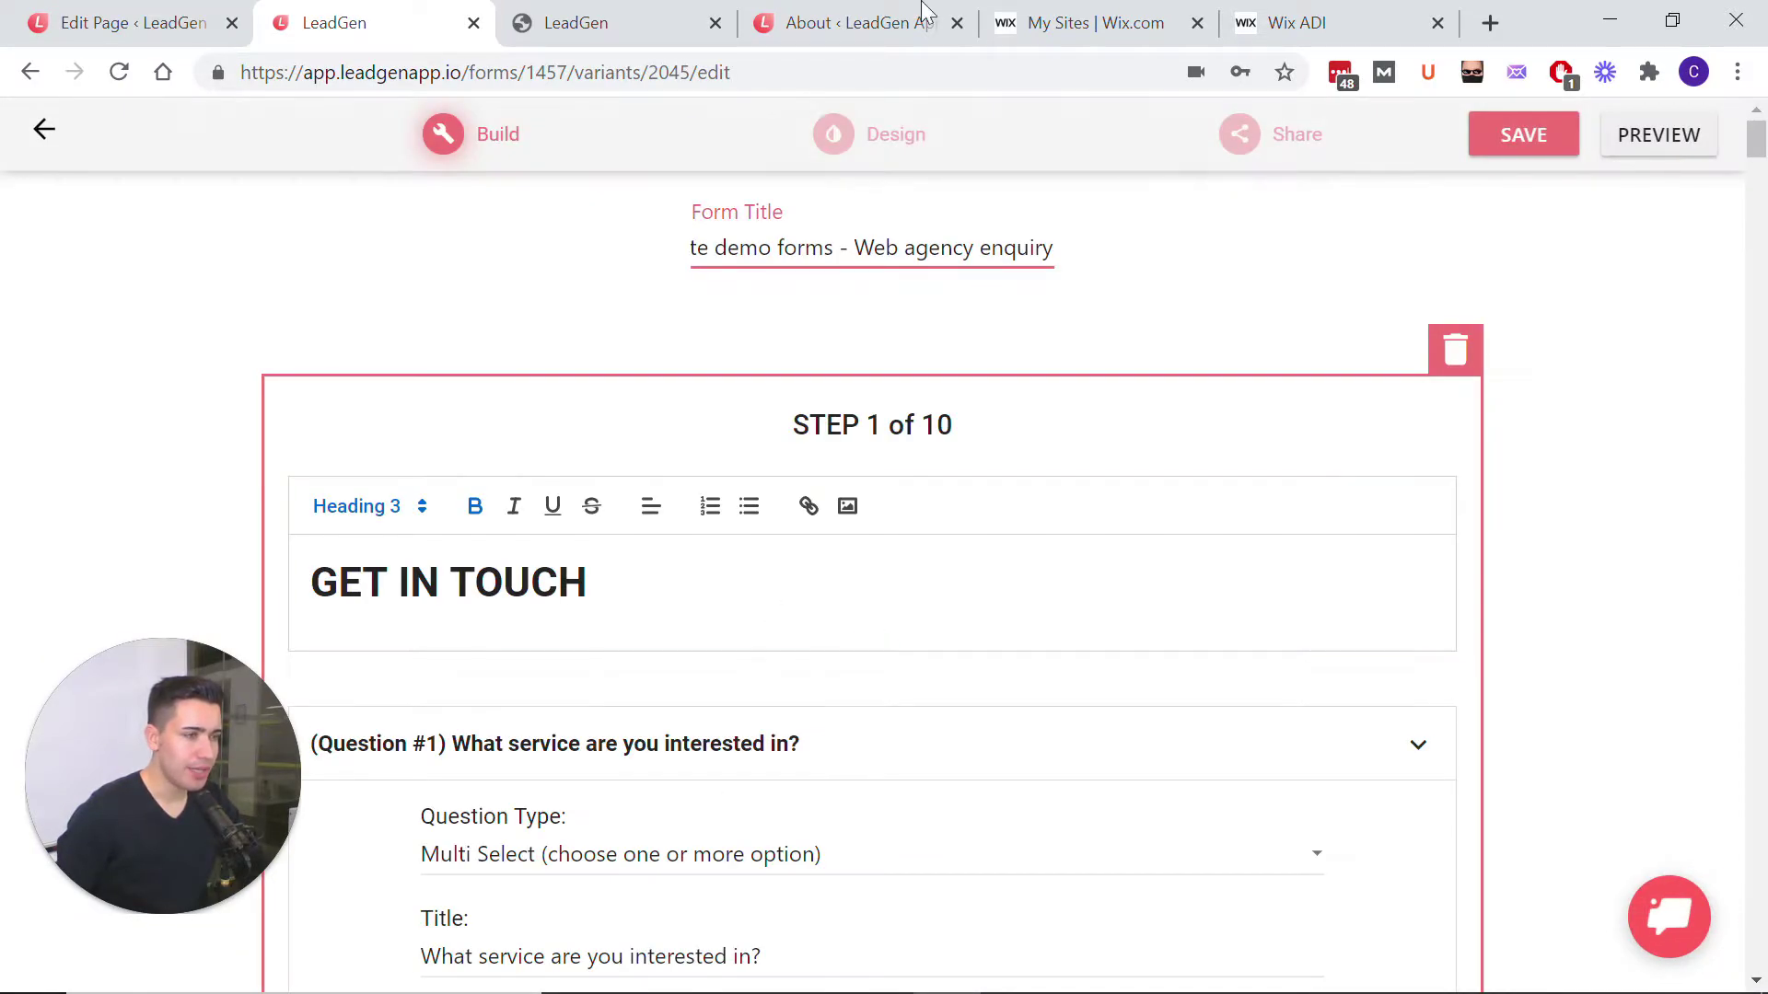
pyautogui.click(1265, 145)
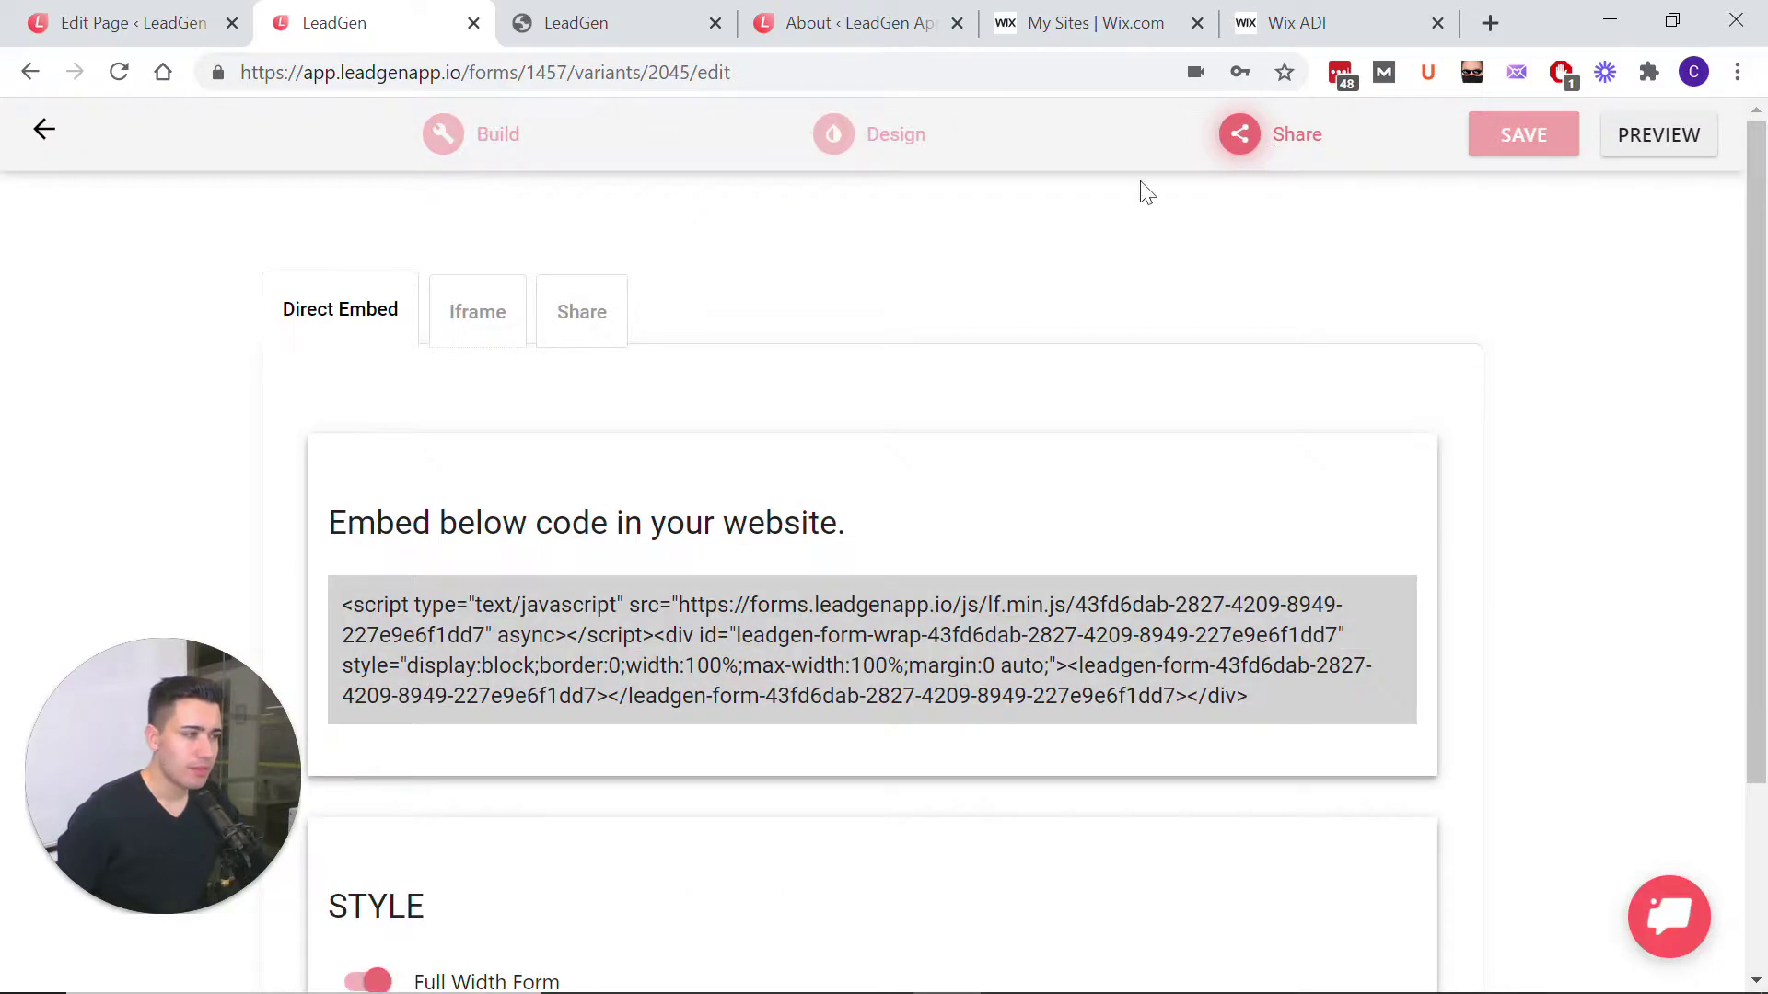
pyautogui.click(476, 312)
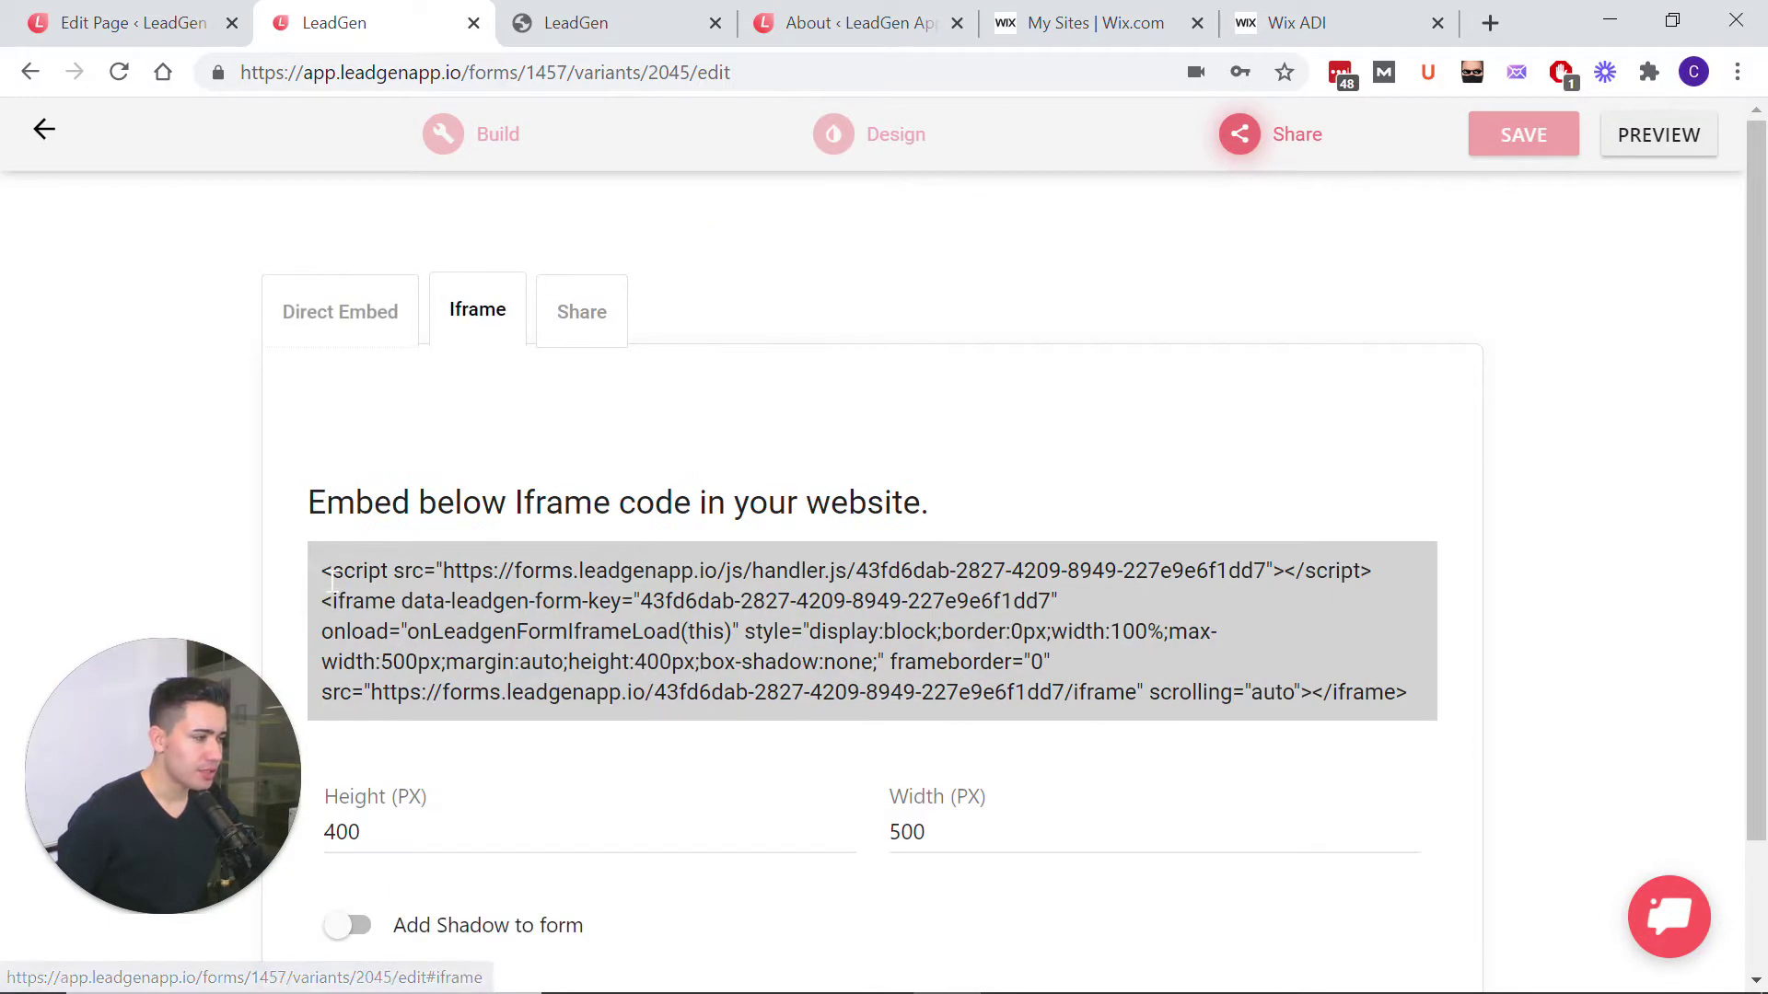
pyautogui.moveTo(322, 566); pyautogui.dragTo(1451, 737)
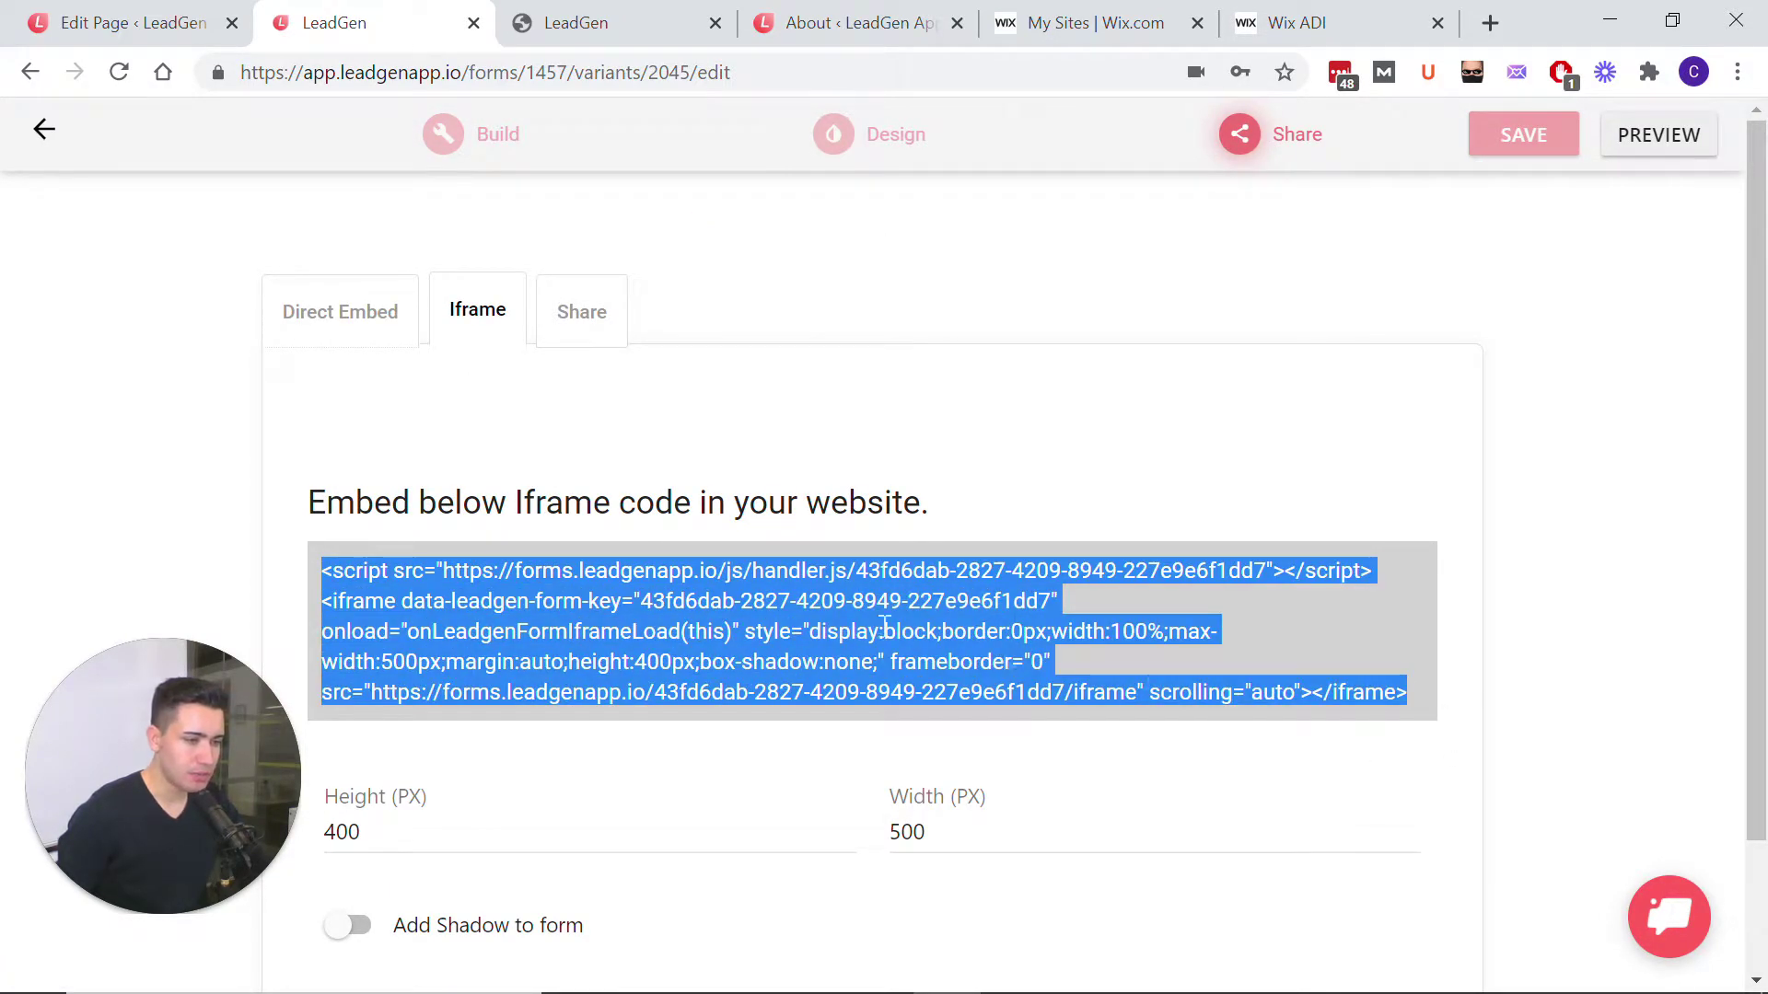
pyautogui.rightClick(814, 604)
pyautogui.click(881, 619)
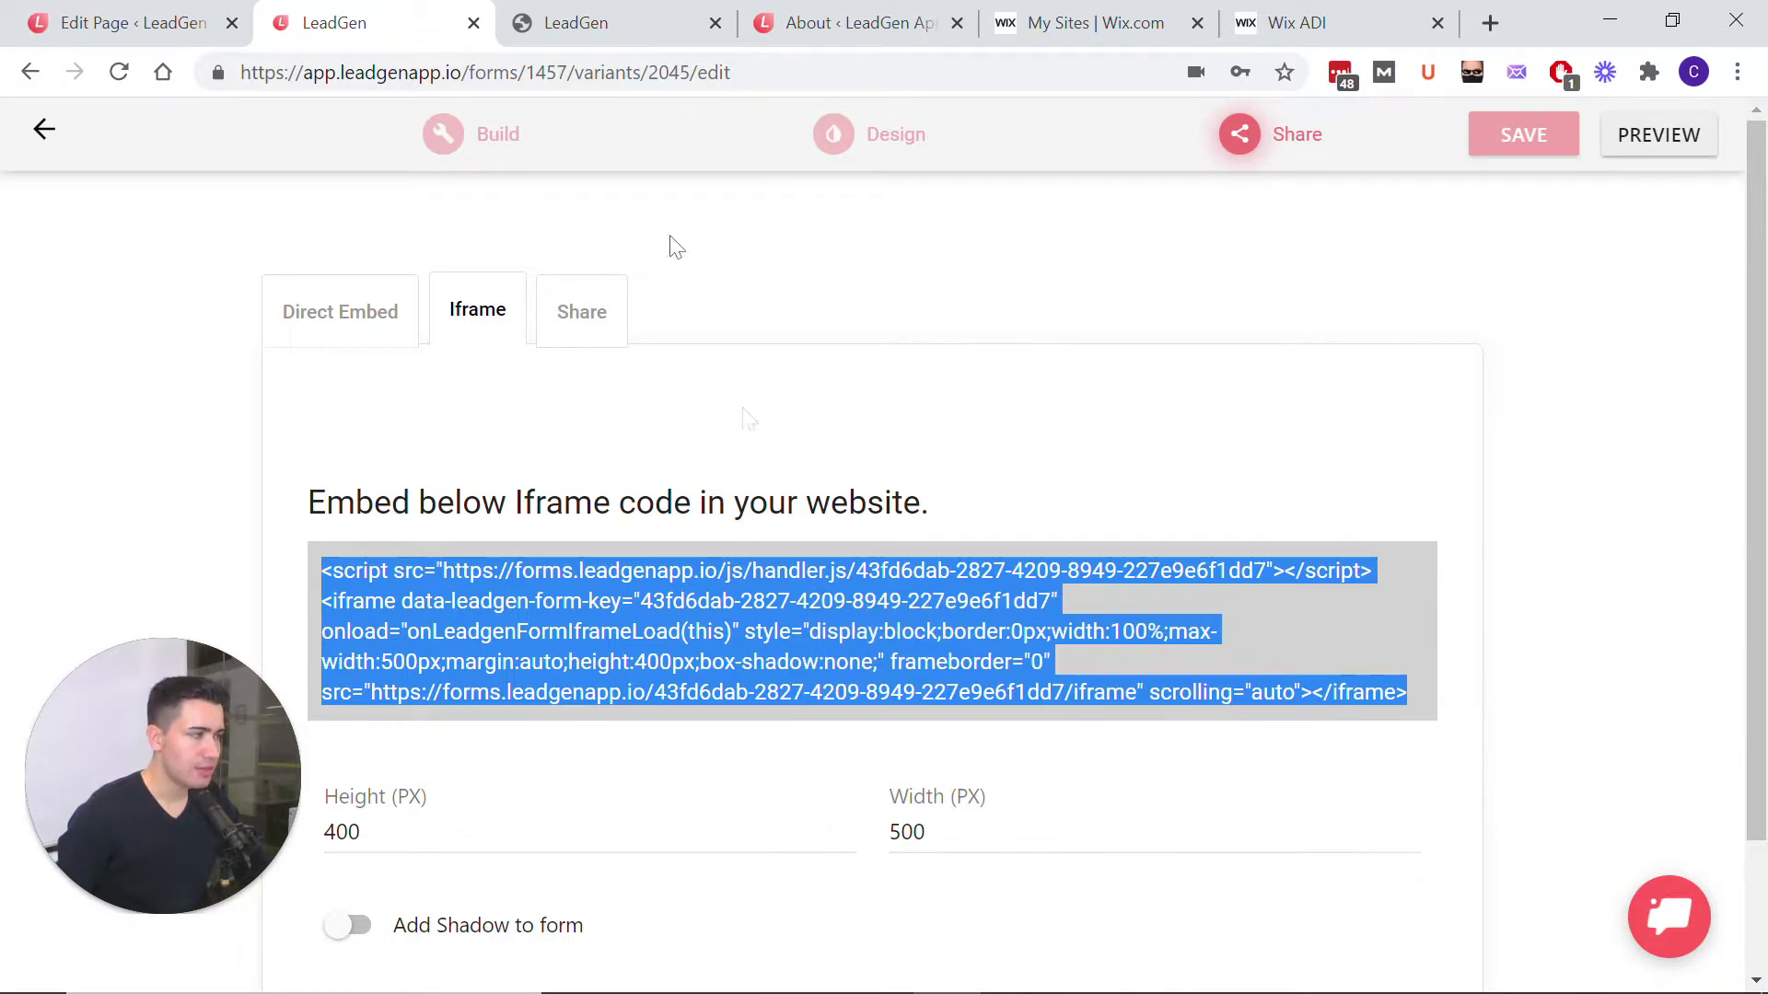
pyautogui.click(1296, 23)
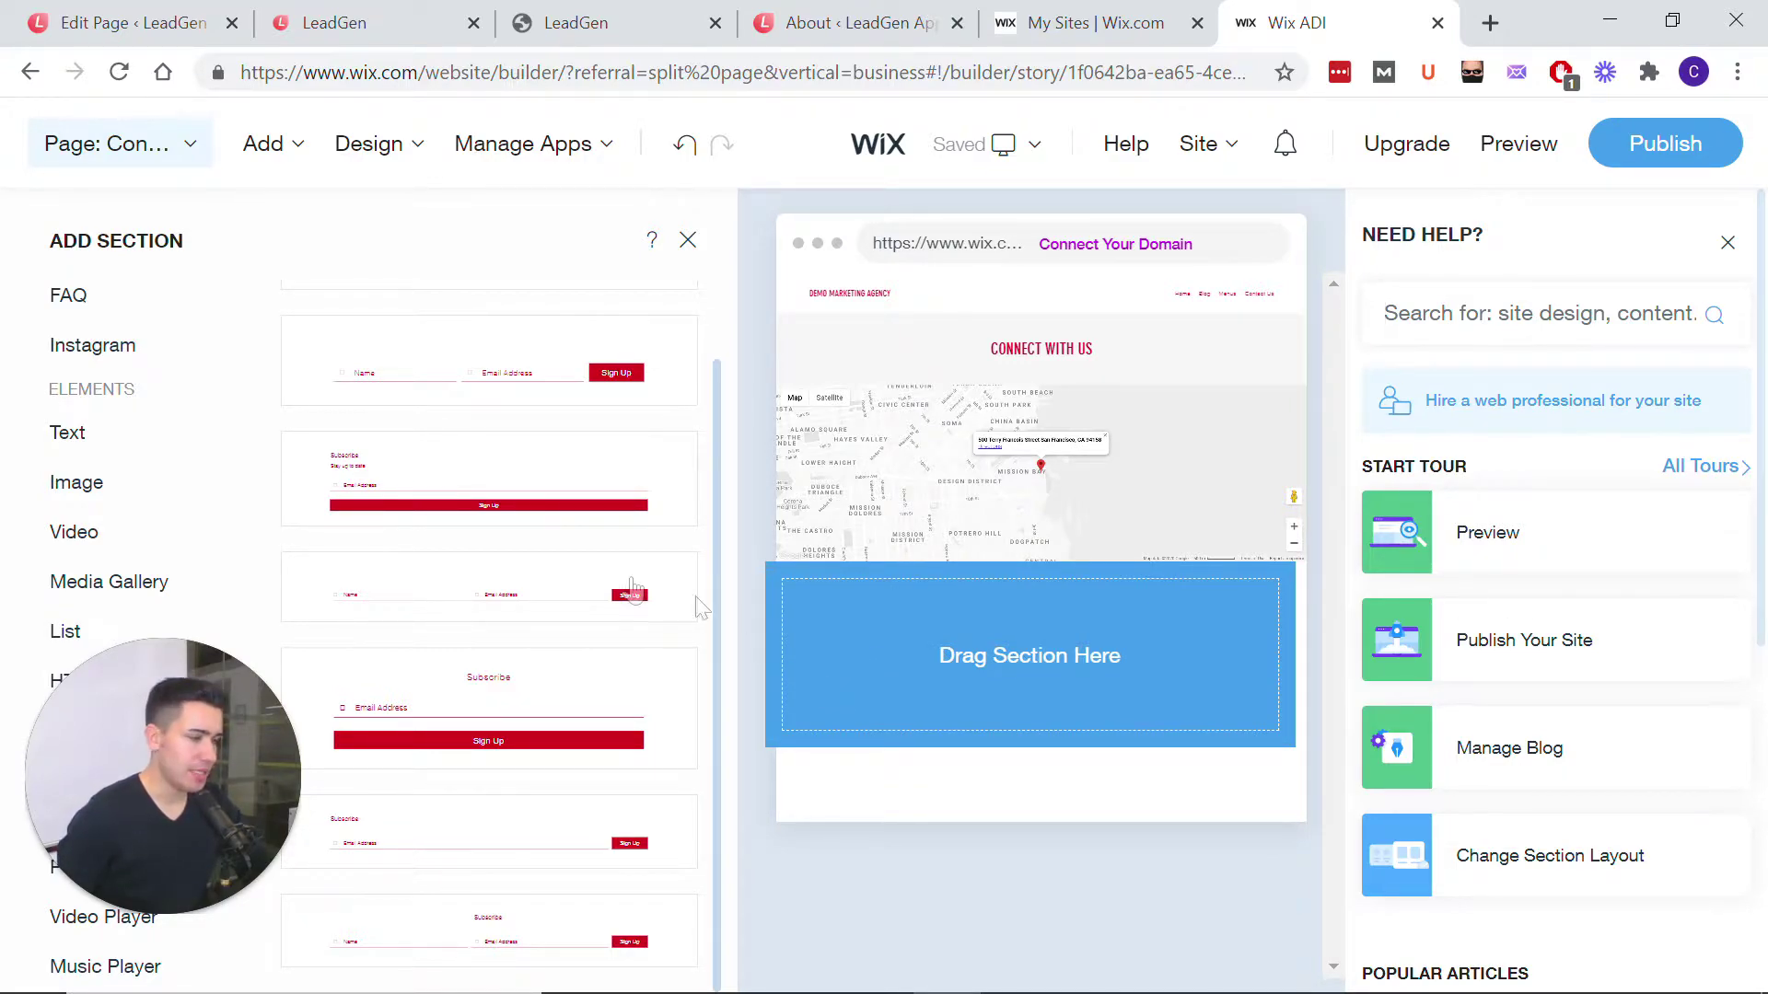
pyautogui.scroll(-3, 197, 479)
pyautogui.scroll(-3, 206, 502)
pyautogui.scroll(3, 147, 502)
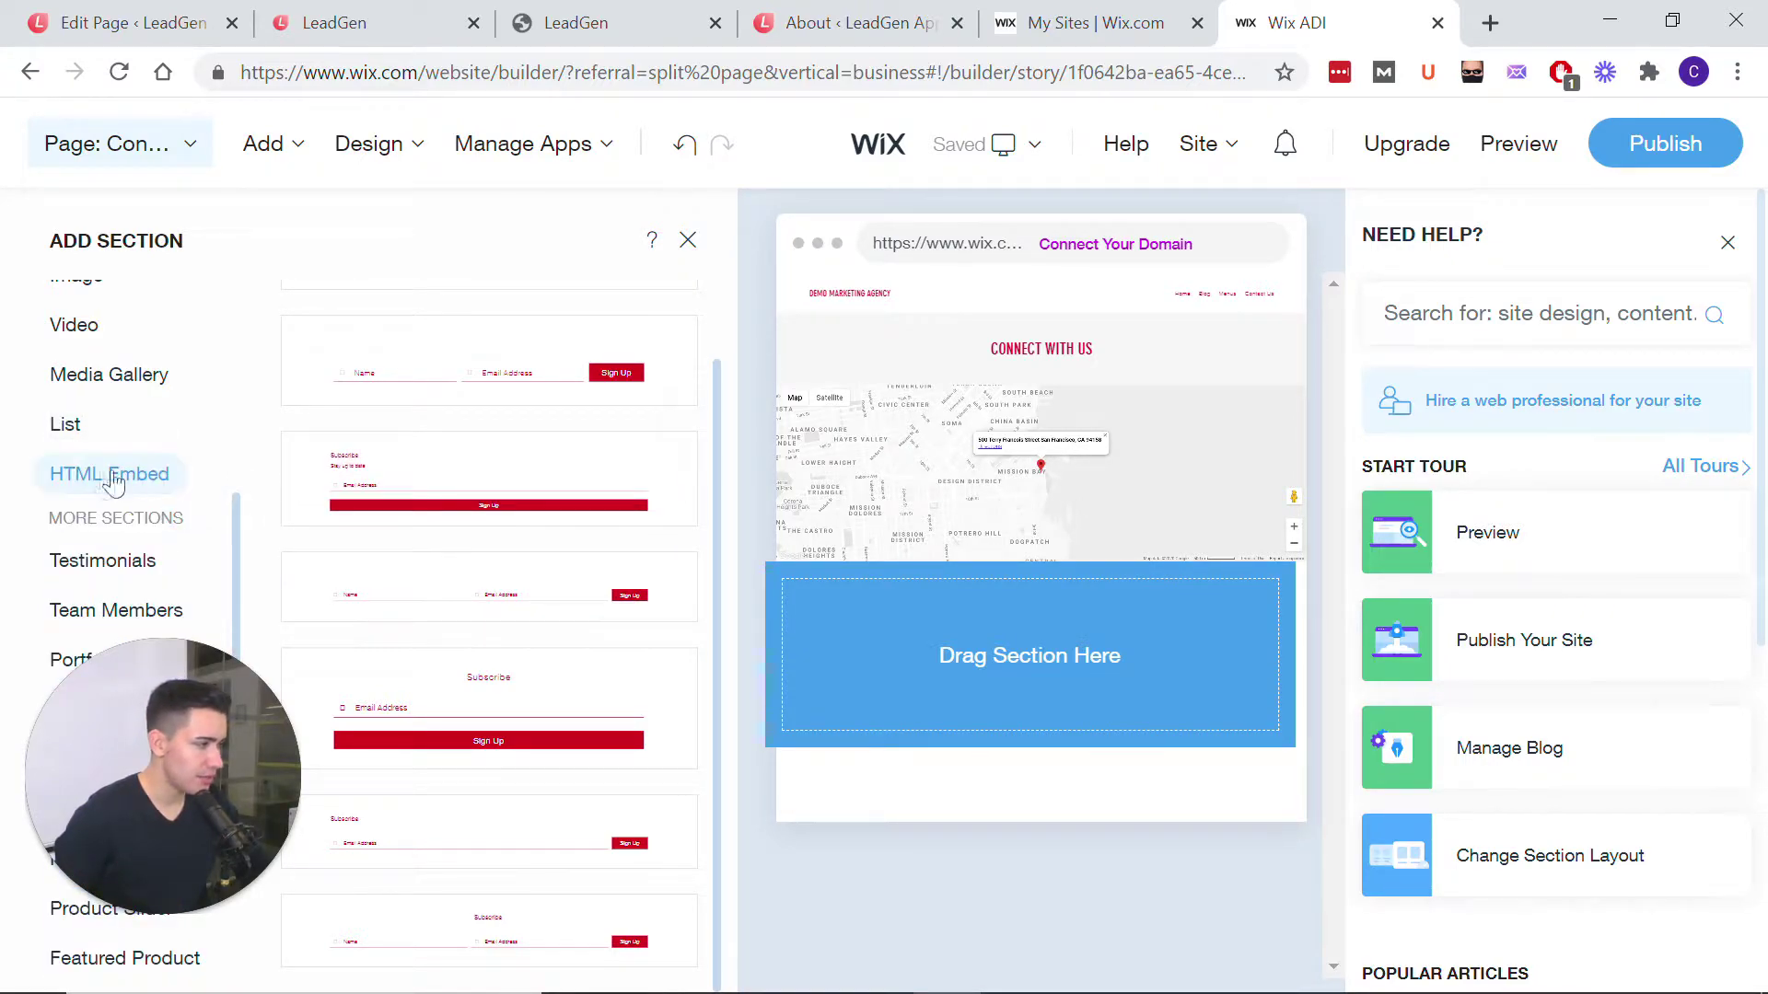
# Step: Add the text-left, embed-right HTML Embed section template below the map
pyautogui.moveTo(108, 477); pyautogui.dragTo(267, 484)
pyautogui.click(67, 477)
pyautogui.moveTo(488, 446)
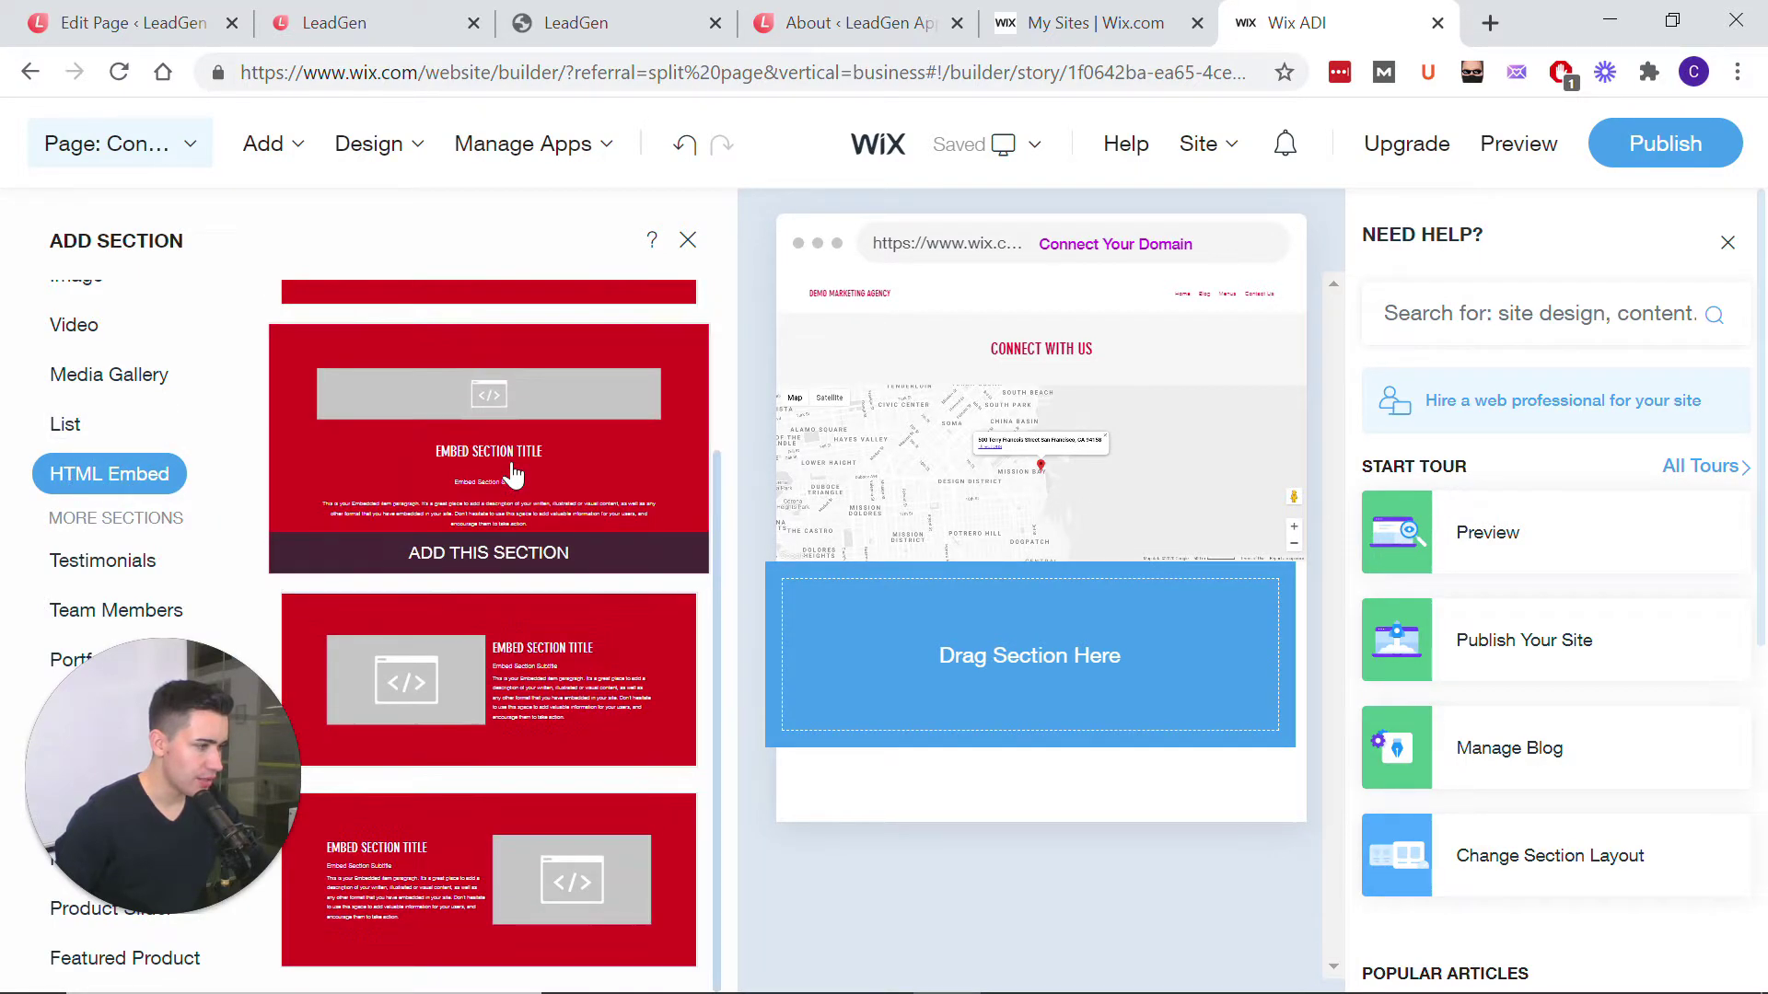
pyautogui.scroll(-2, 525, 473)
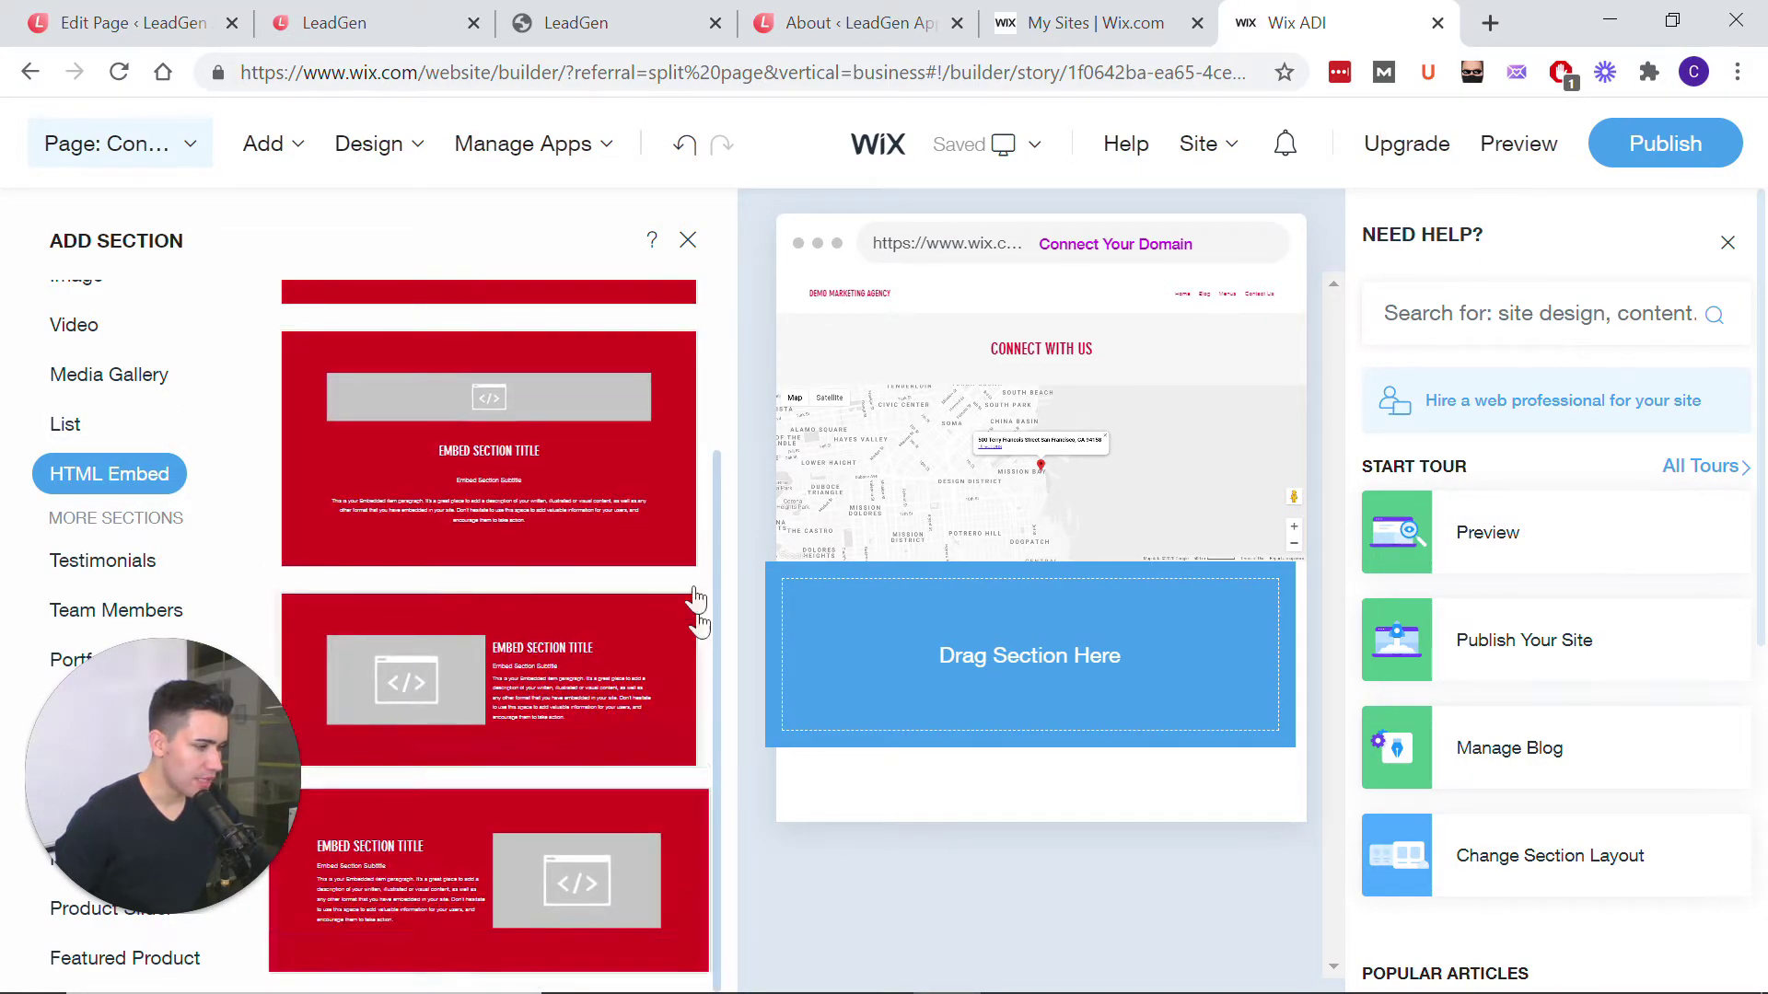
pyautogui.moveTo(488, 680)
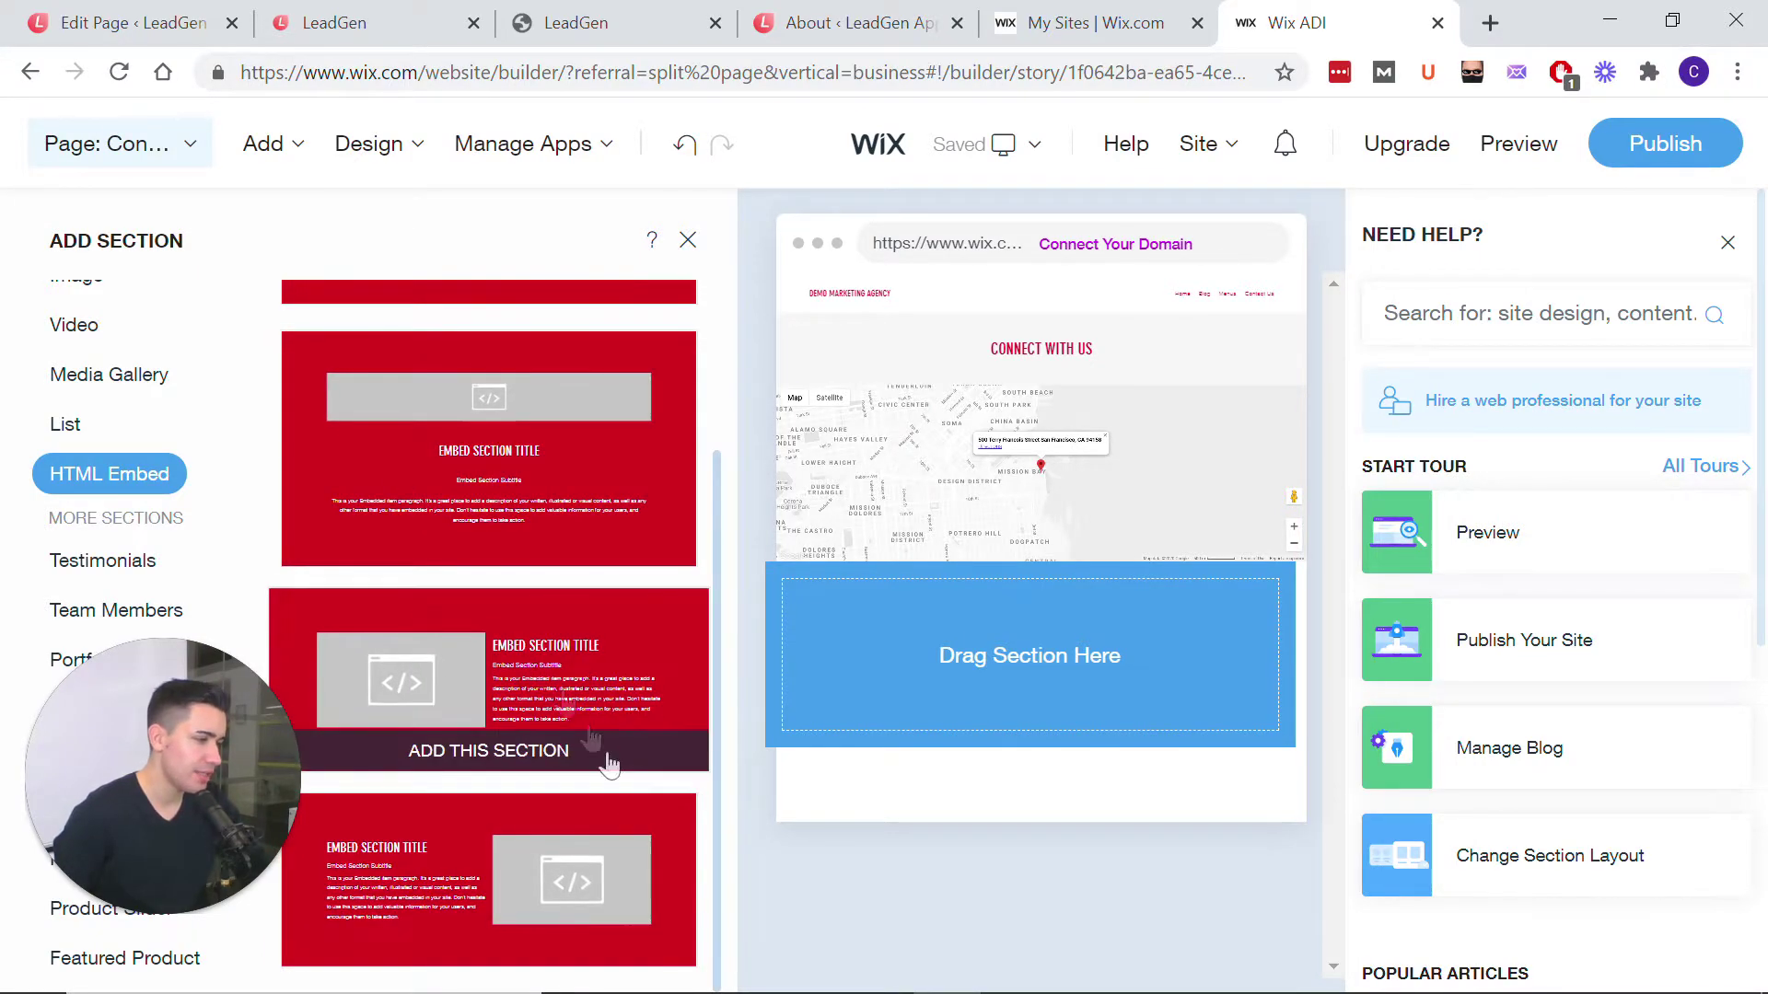
pyautogui.click(543, 871)
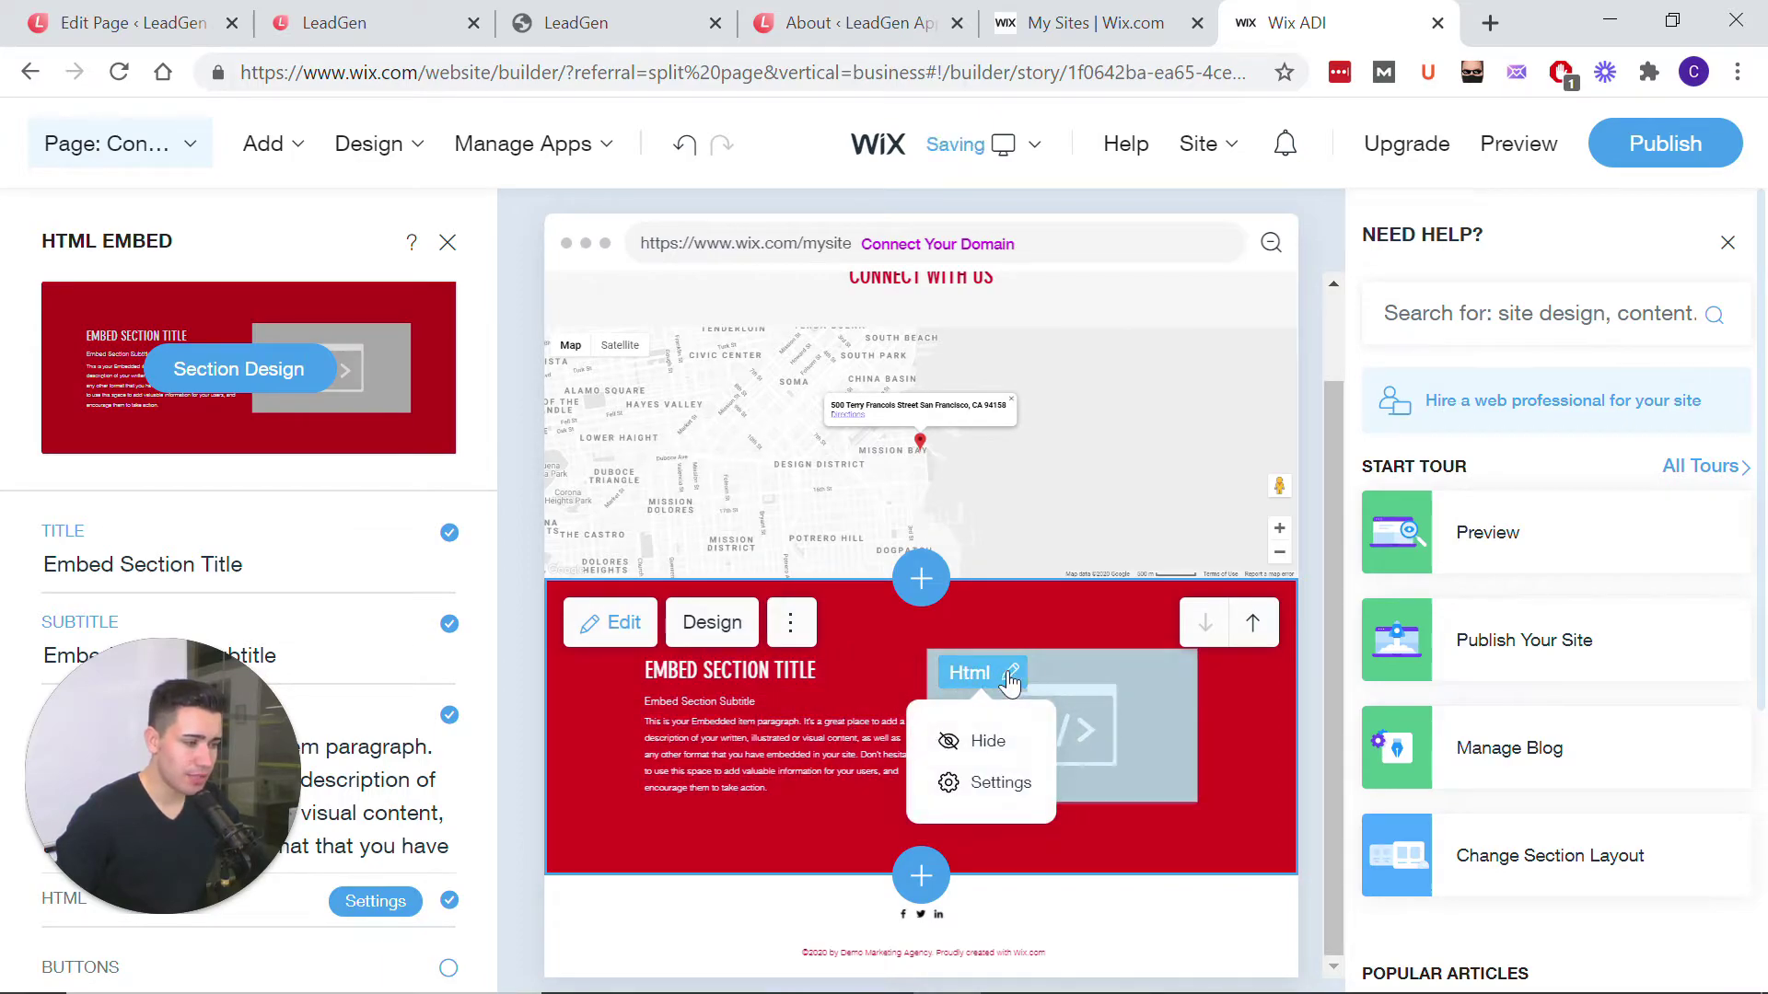
# Step: Paste the LeadGen iframe code into the embed box, then reselect the embed section
pyautogui.click(995, 677)
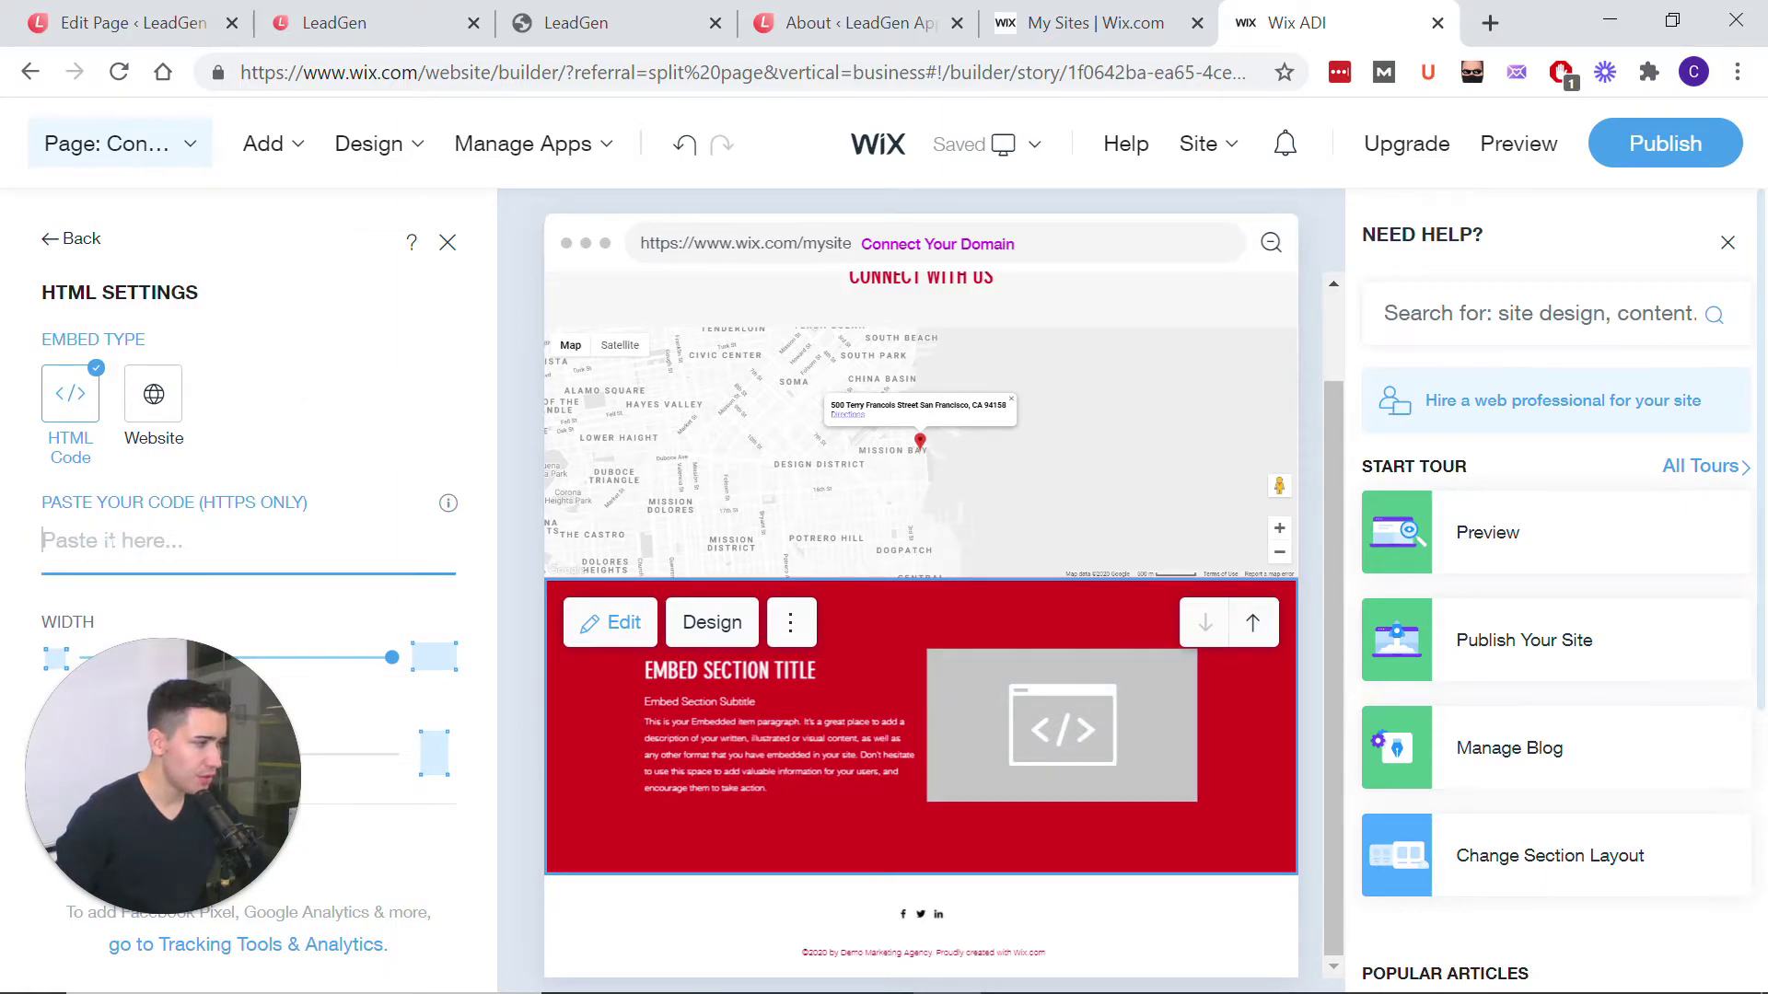
pyautogui.rightClick(160, 541)
pyautogui.click(236, 258)
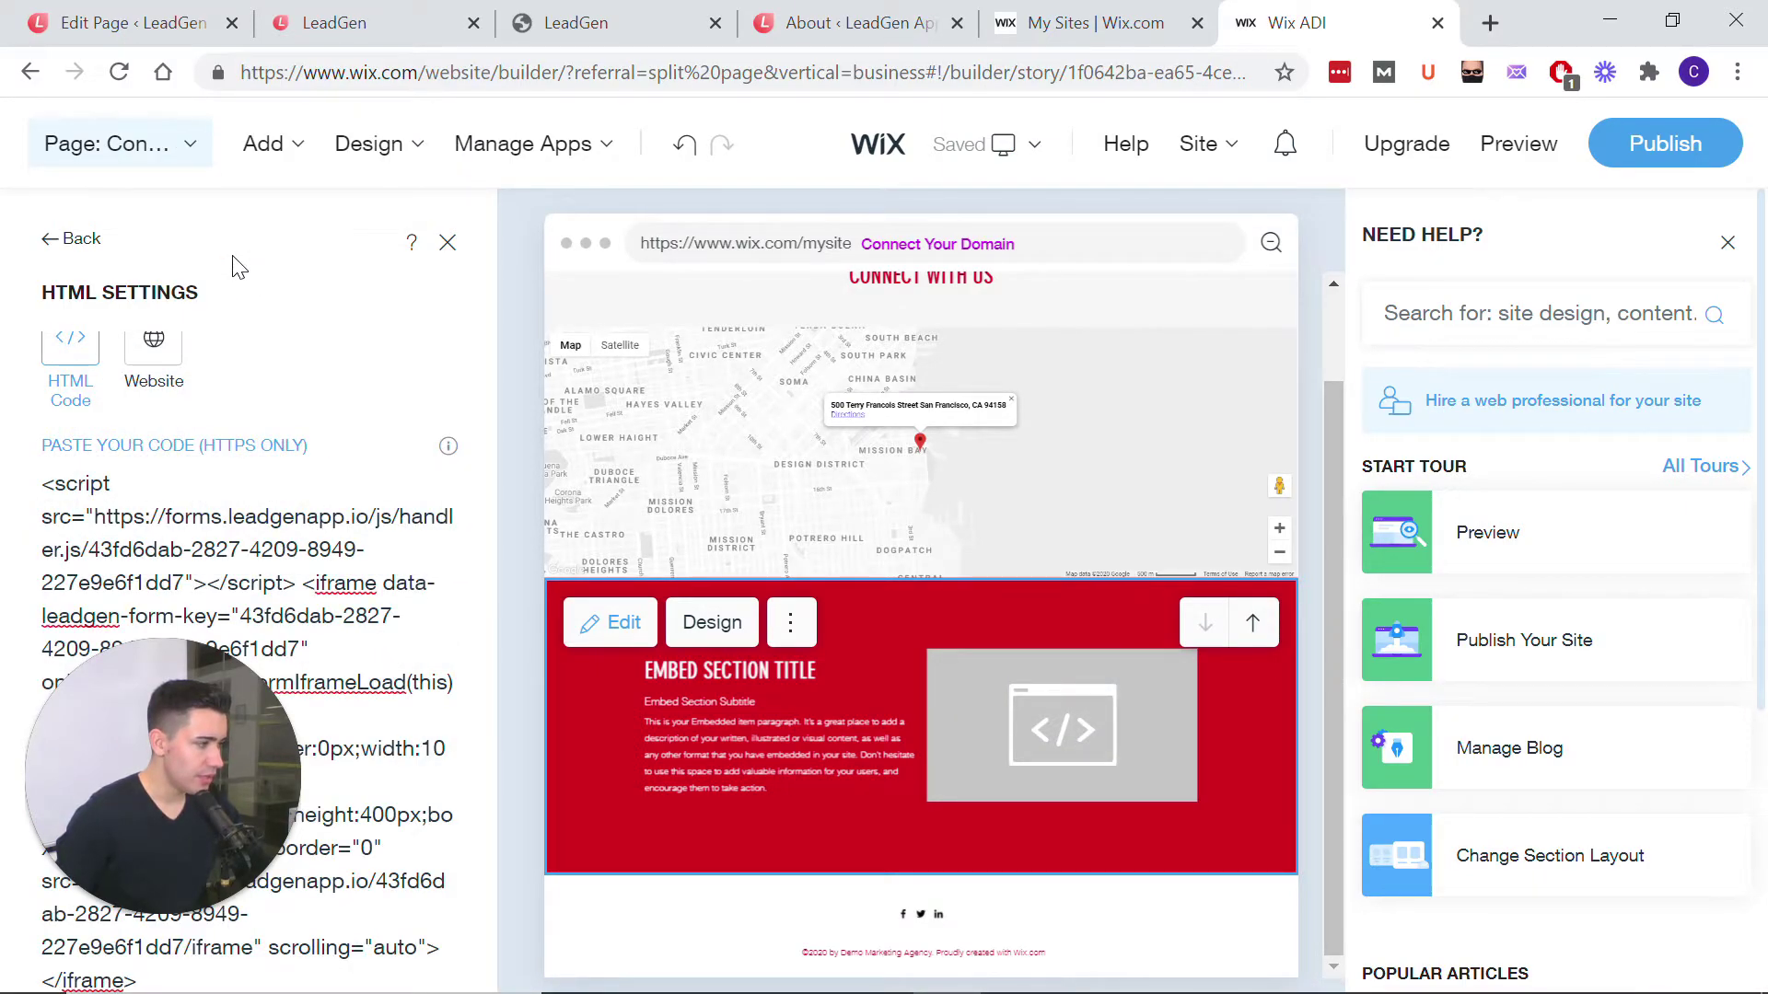
pyautogui.scroll(-3, 248, 761)
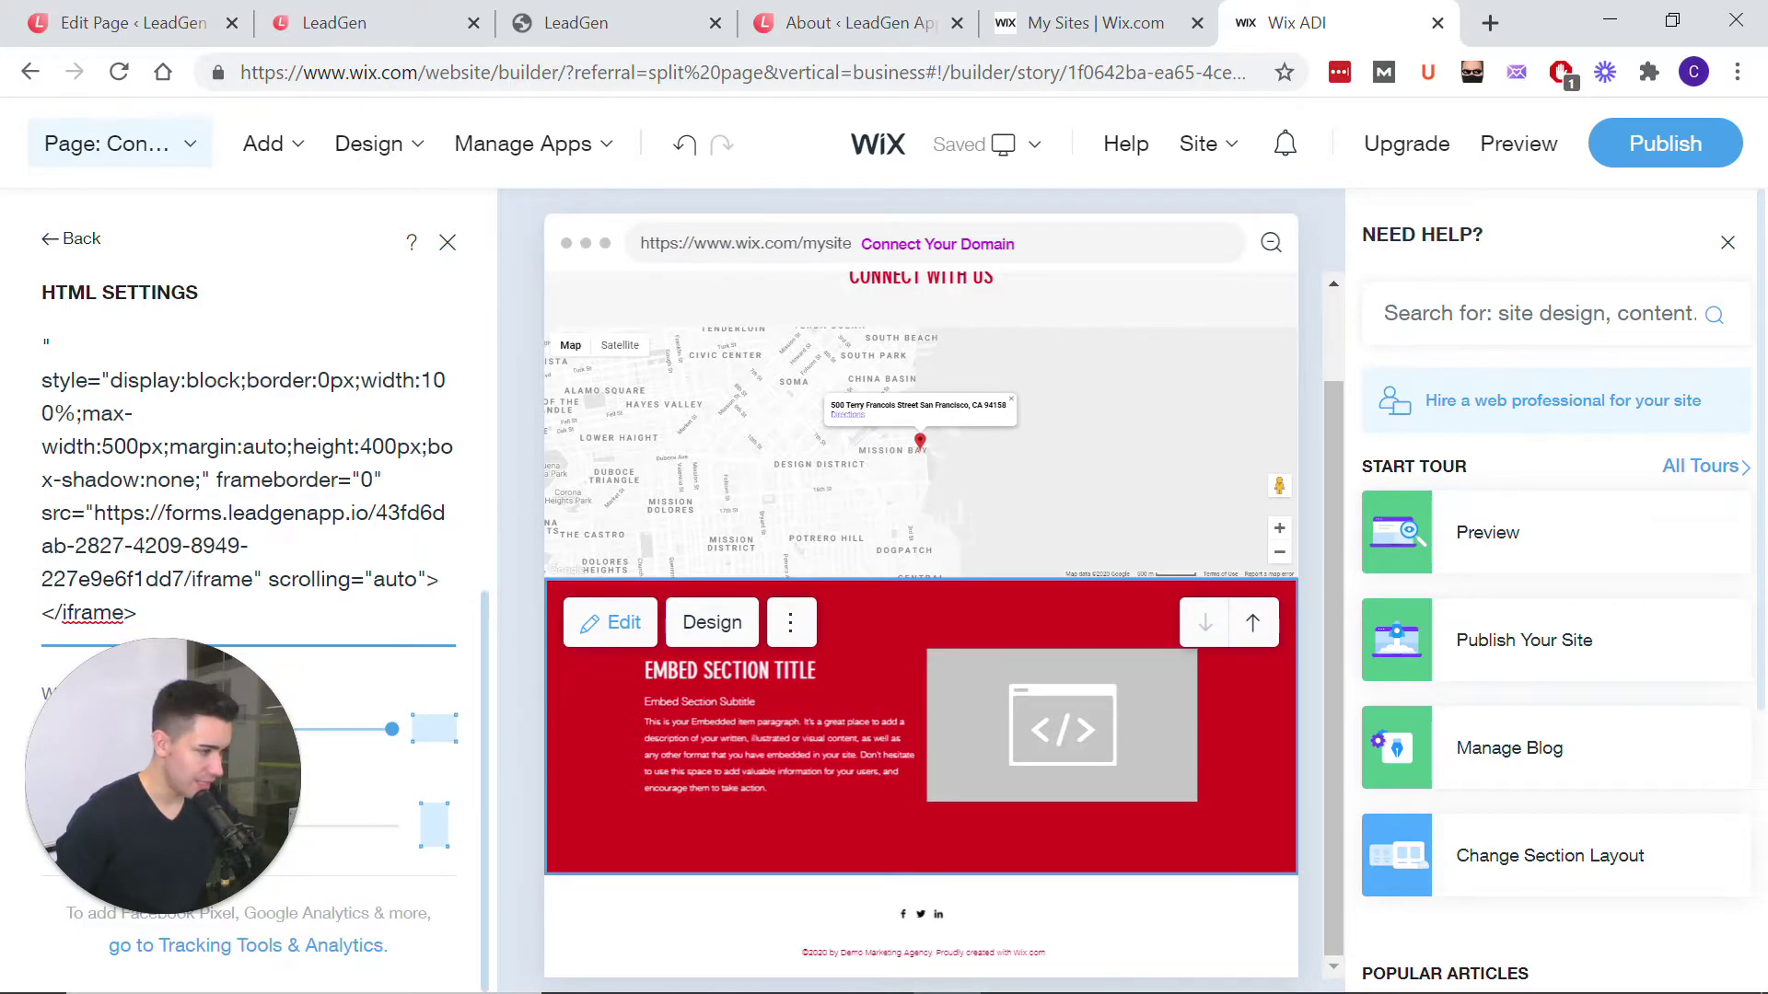
pyautogui.click(1166, 923)
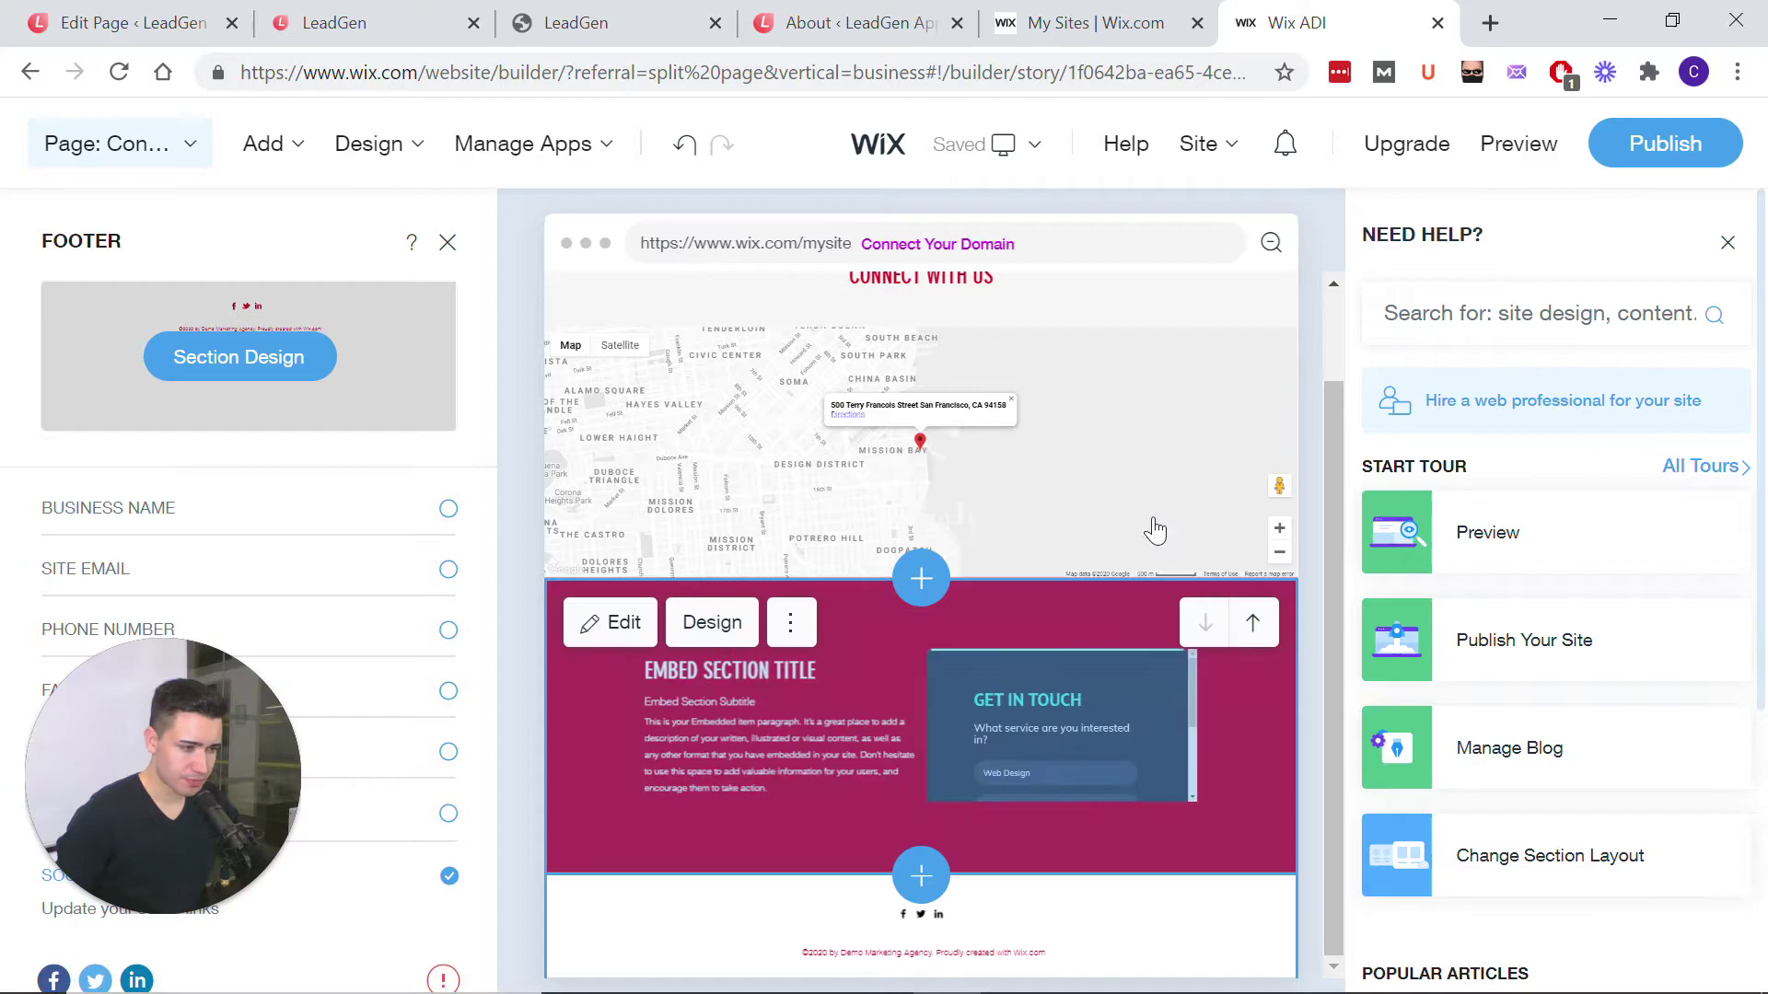
pyautogui.click(1046, 757)
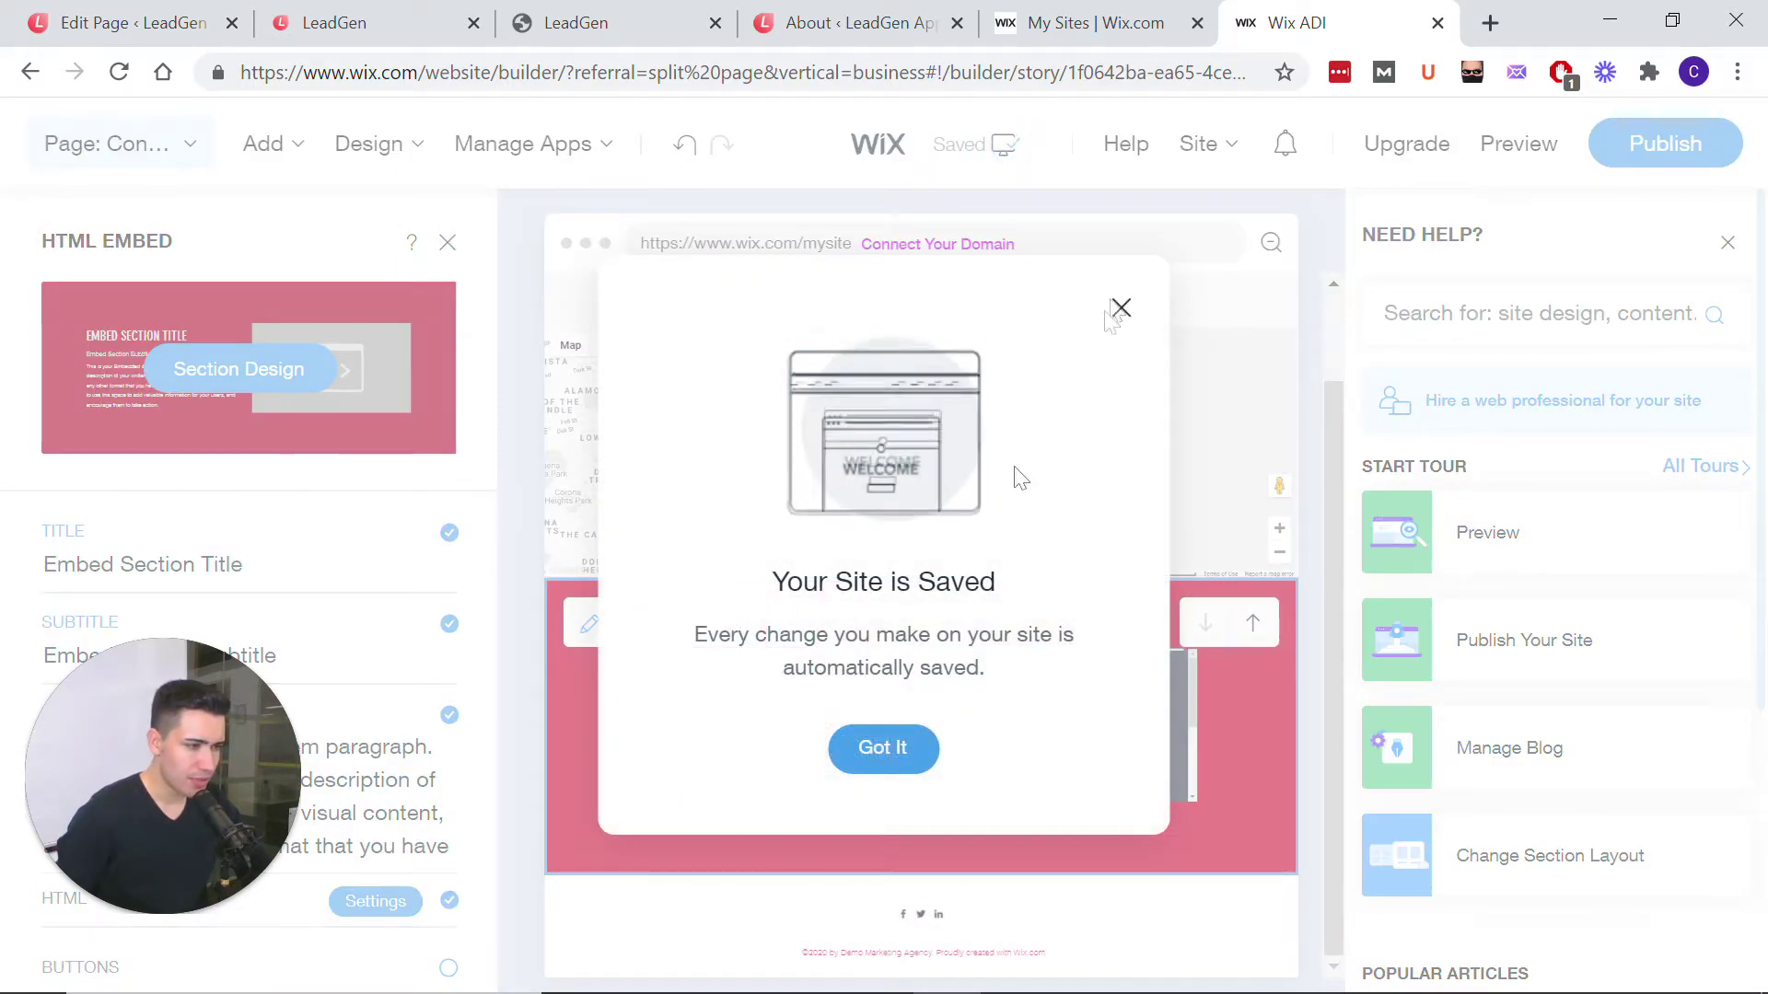
# Step: Increase the embed section's height from its Height menu and open the embed settings
pyautogui.click(883, 747)
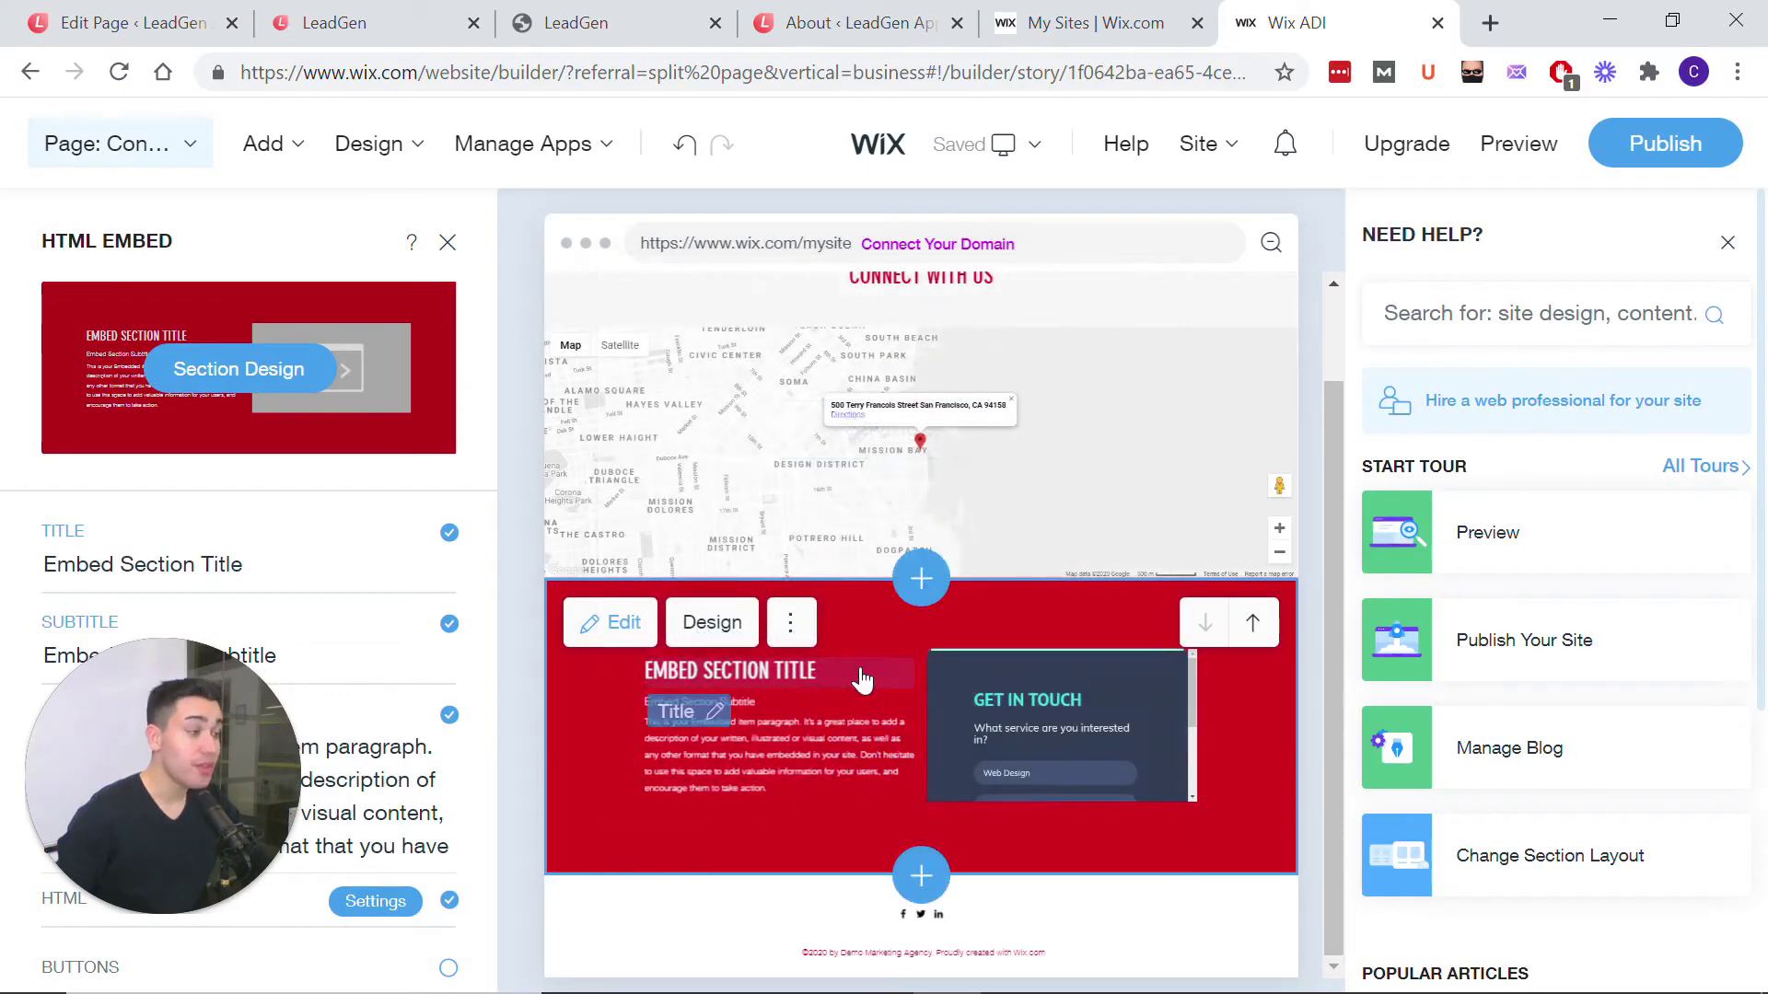
pyautogui.click(1043, 739)
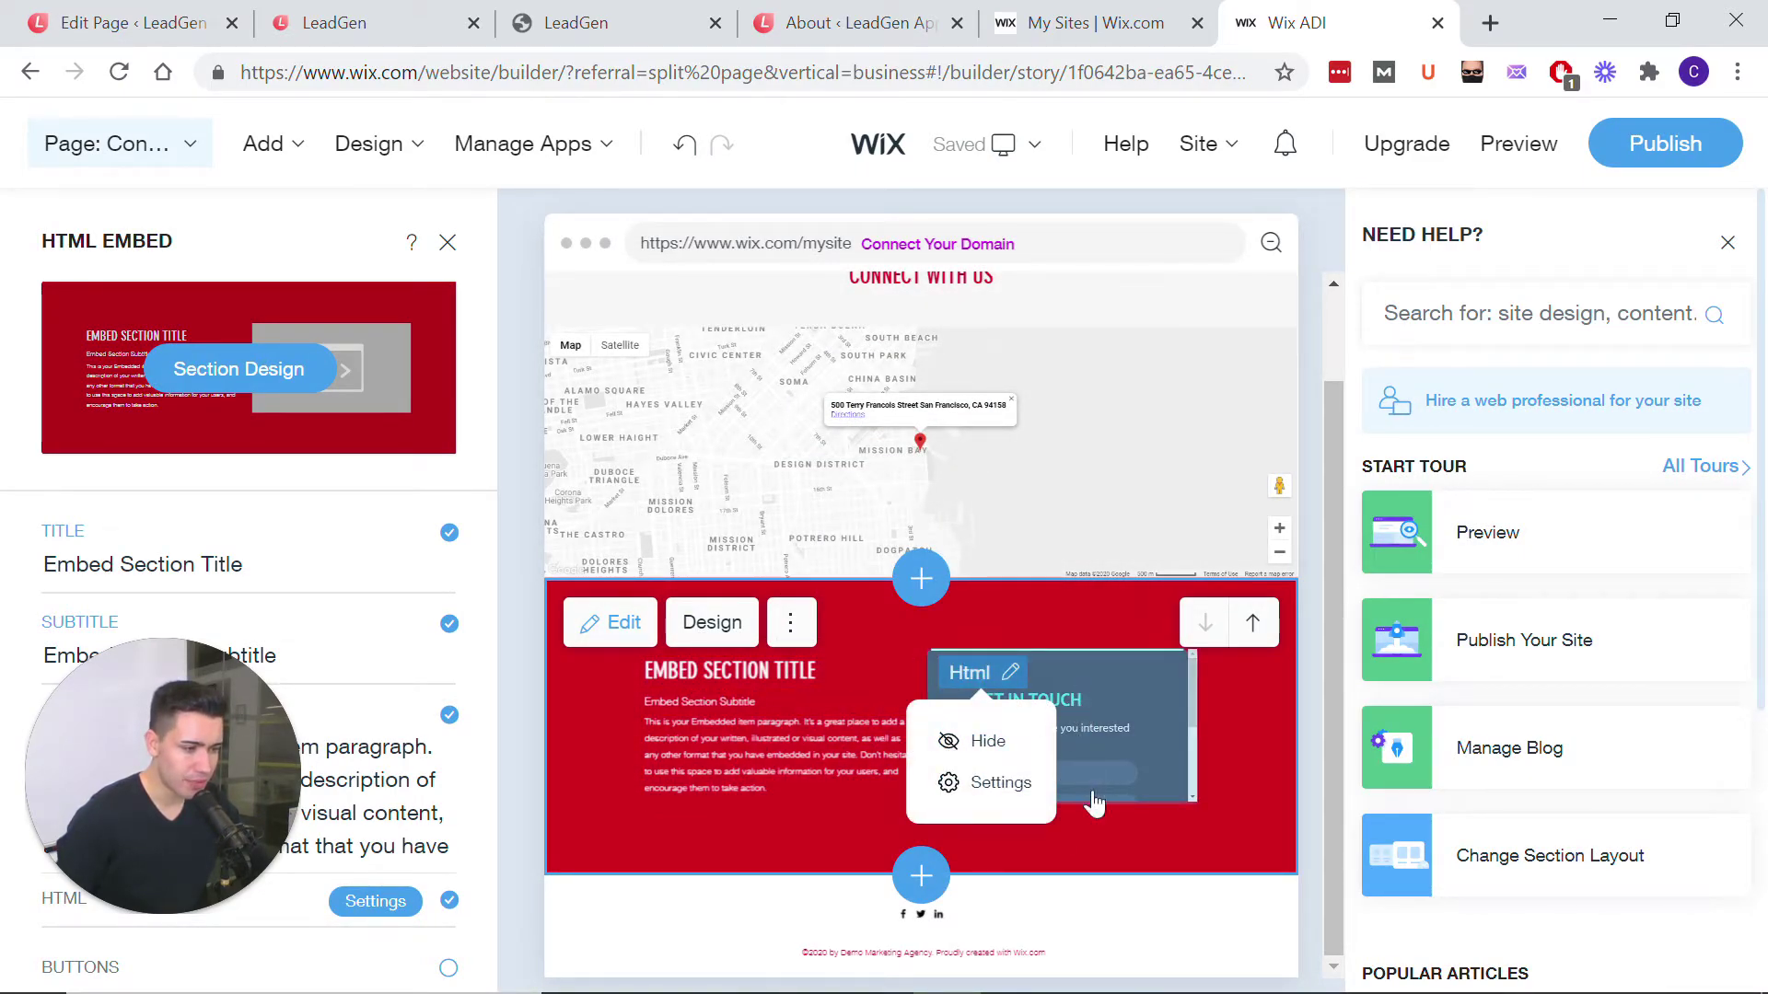
pyautogui.click(790, 622)
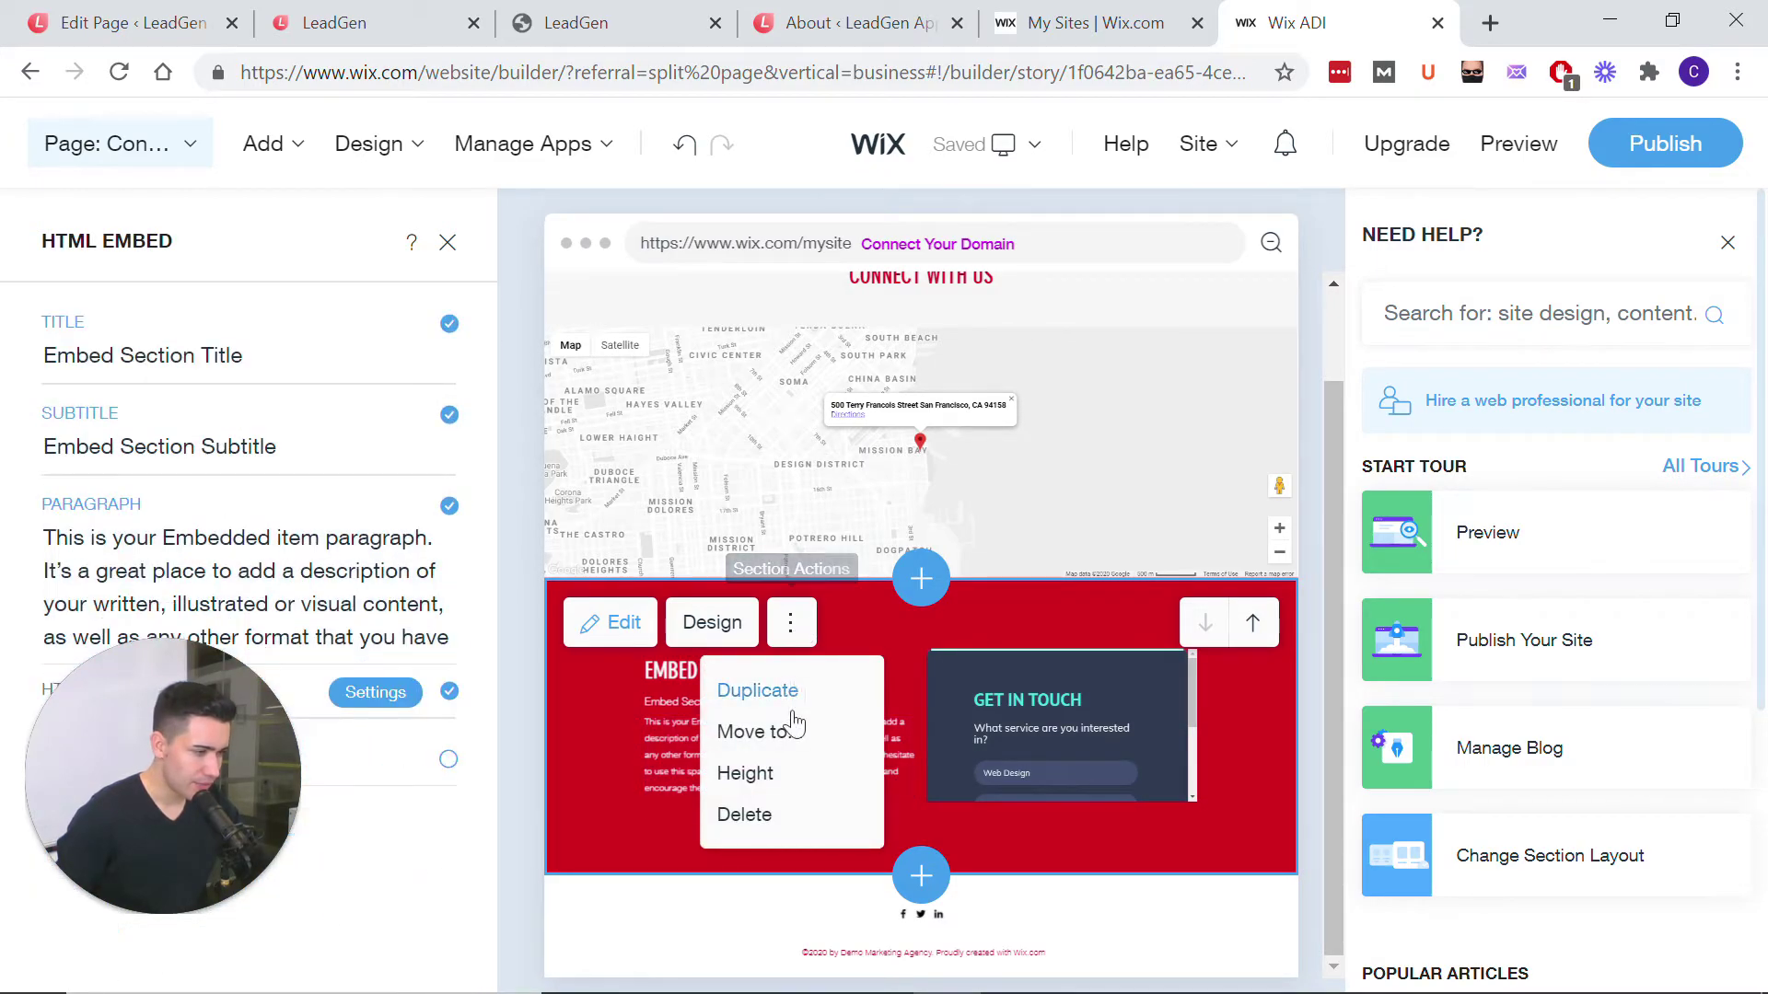
pyautogui.click(775, 772)
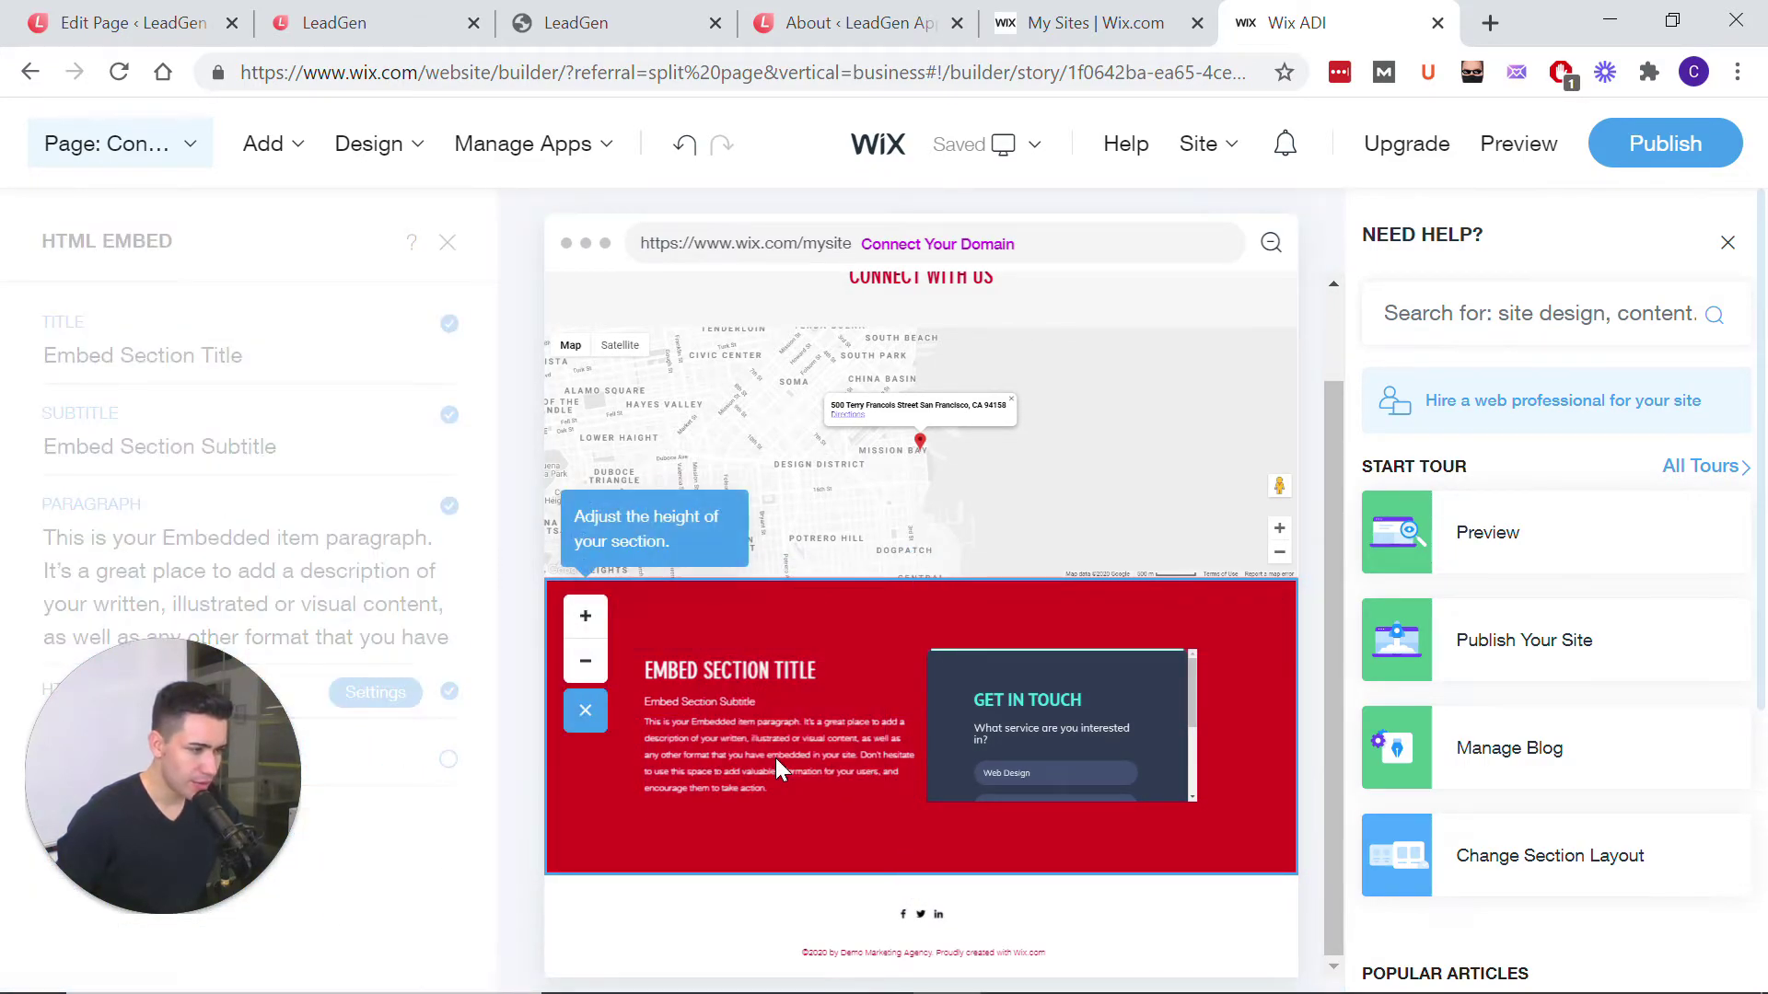
pyautogui.click(587, 619)
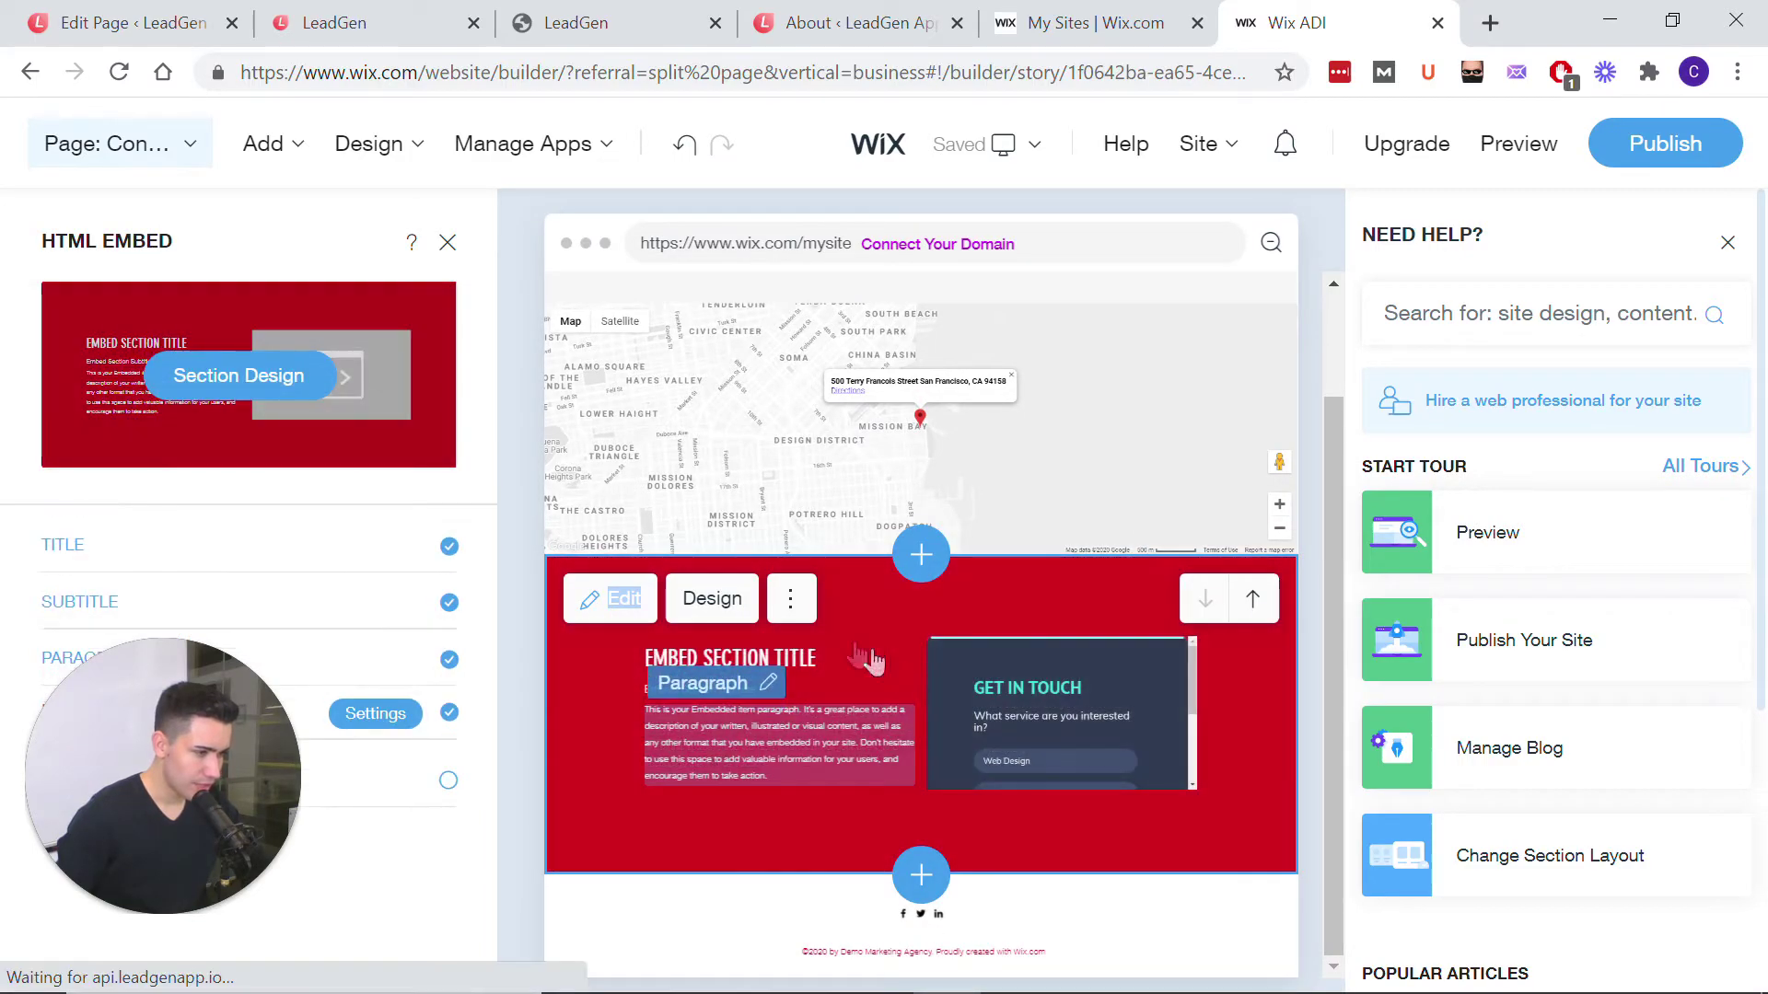
pyautogui.click(614, 600)
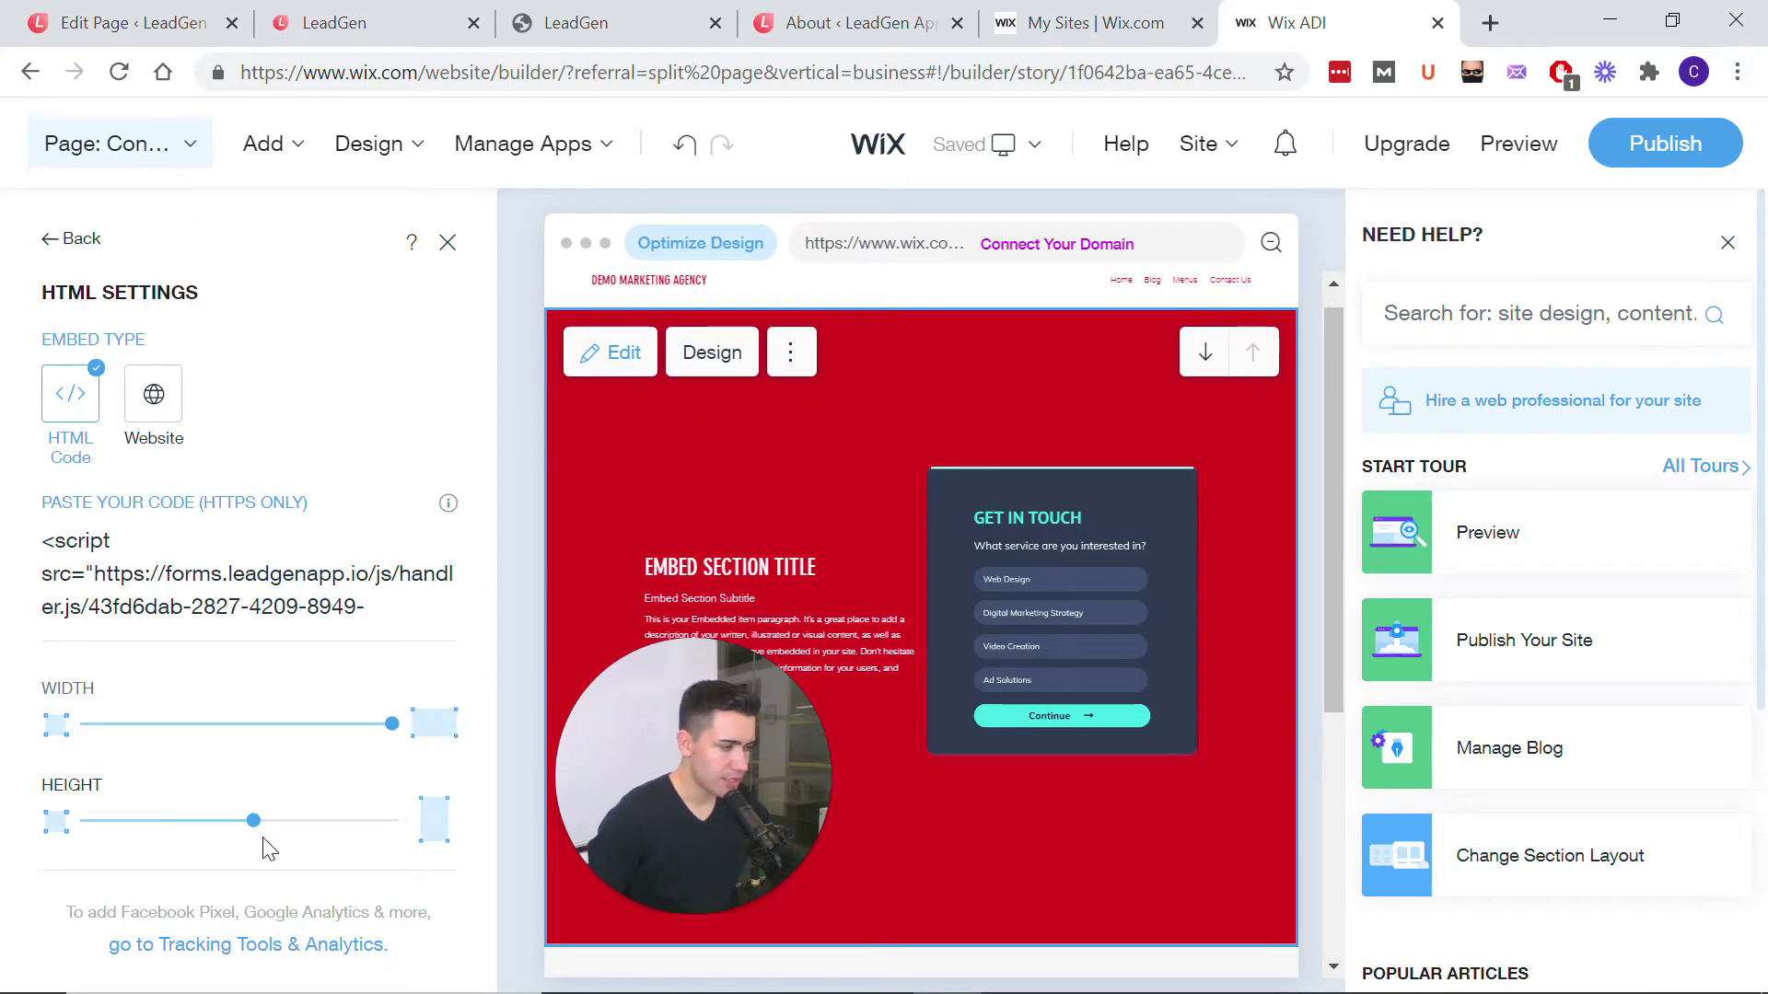
# Step: Increase the embedded form's height and stretch its width to the maximum
pyautogui.moveTo(249, 818); pyautogui.dragTo(274, 819)
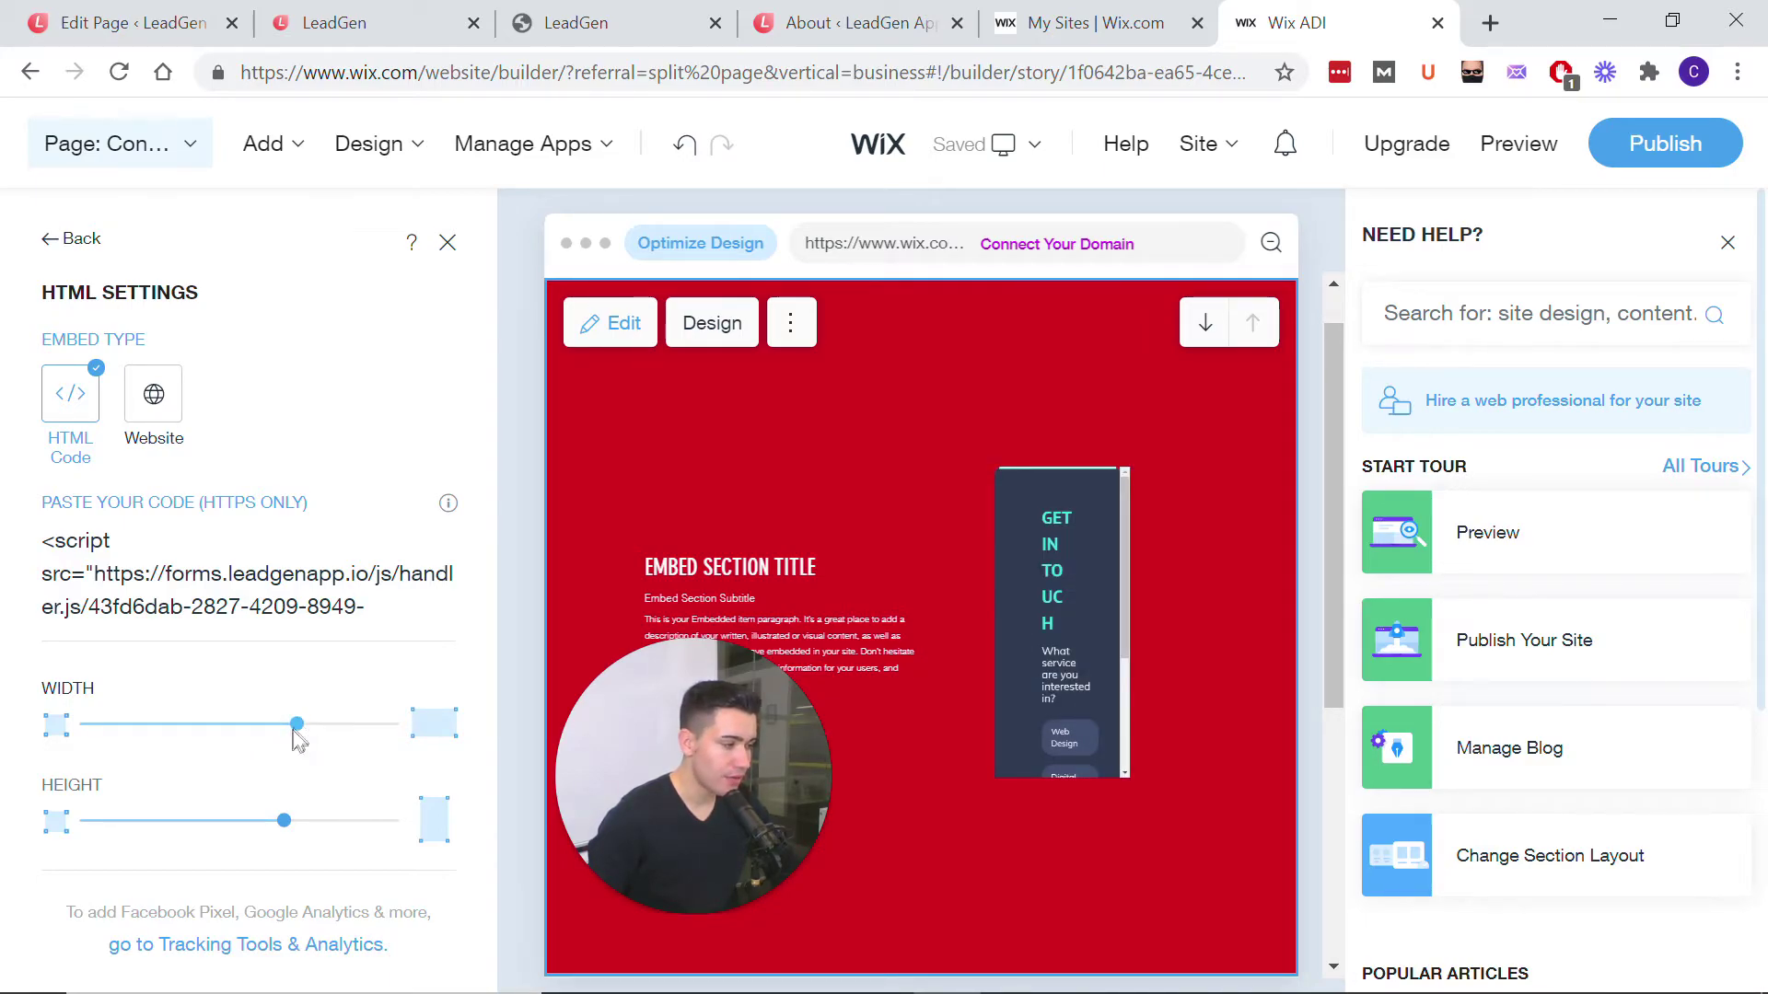
pyautogui.moveTo(296, 732); pyautogui.dragTo(412, 732)
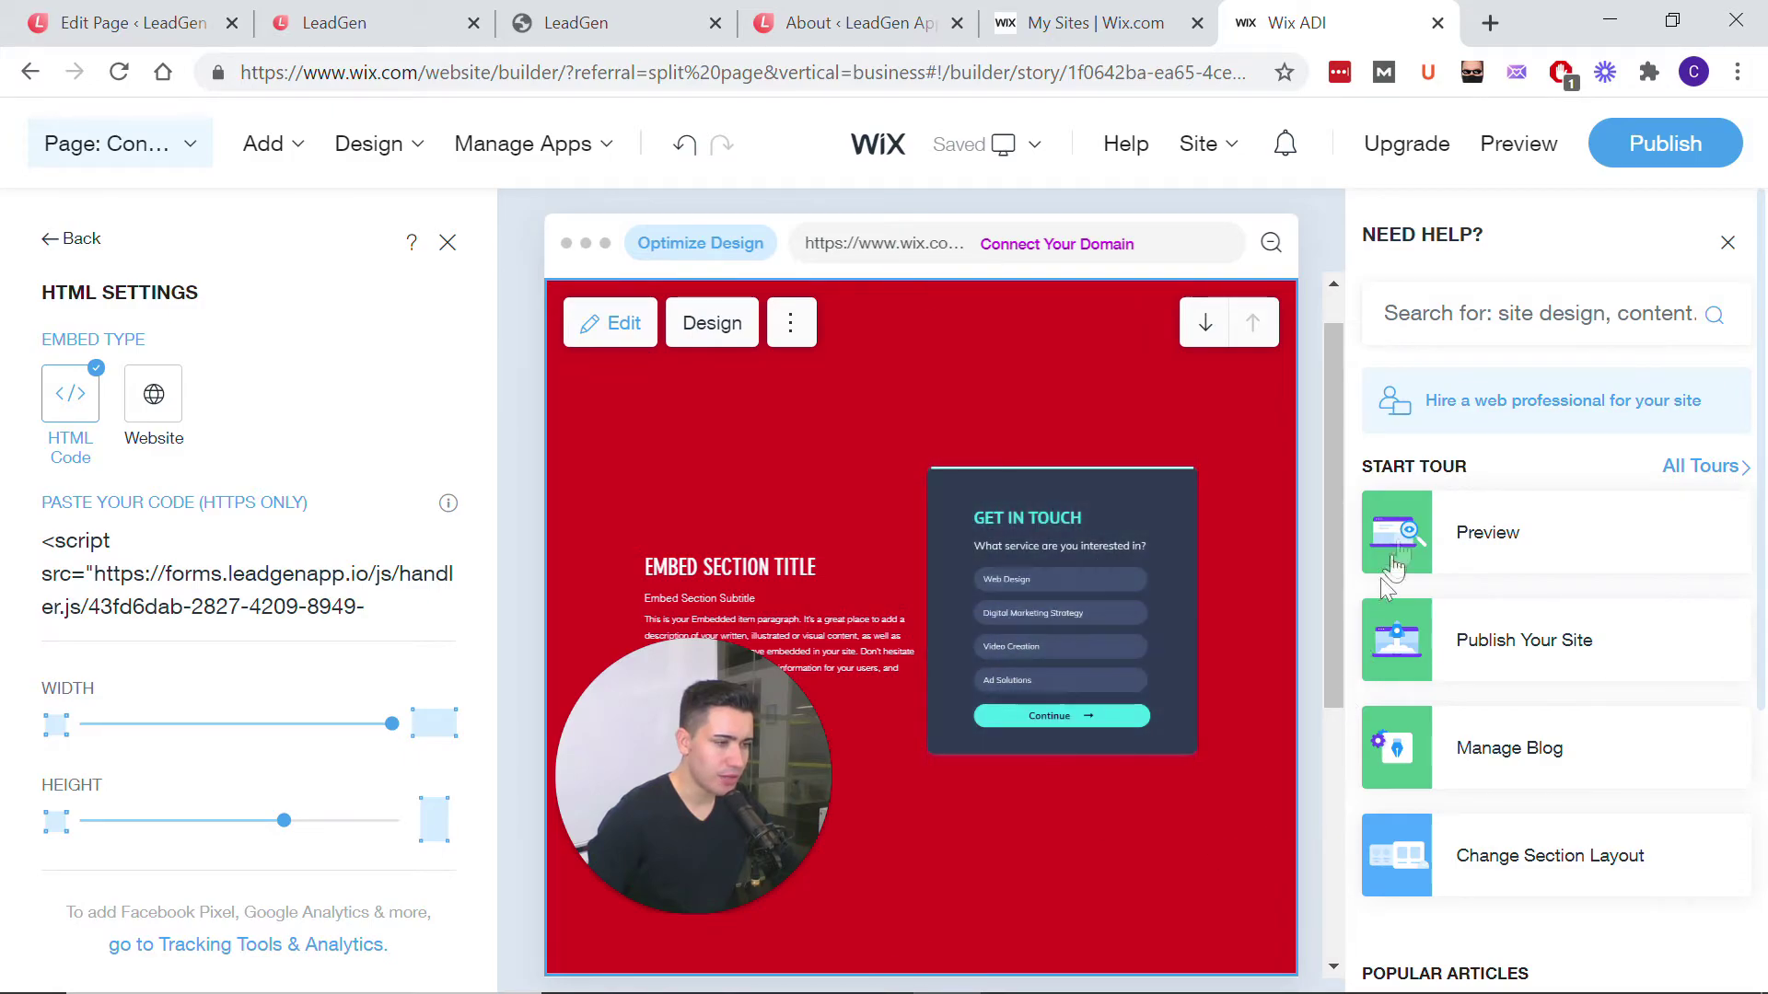
pyautogui.moveTo(815, 516)
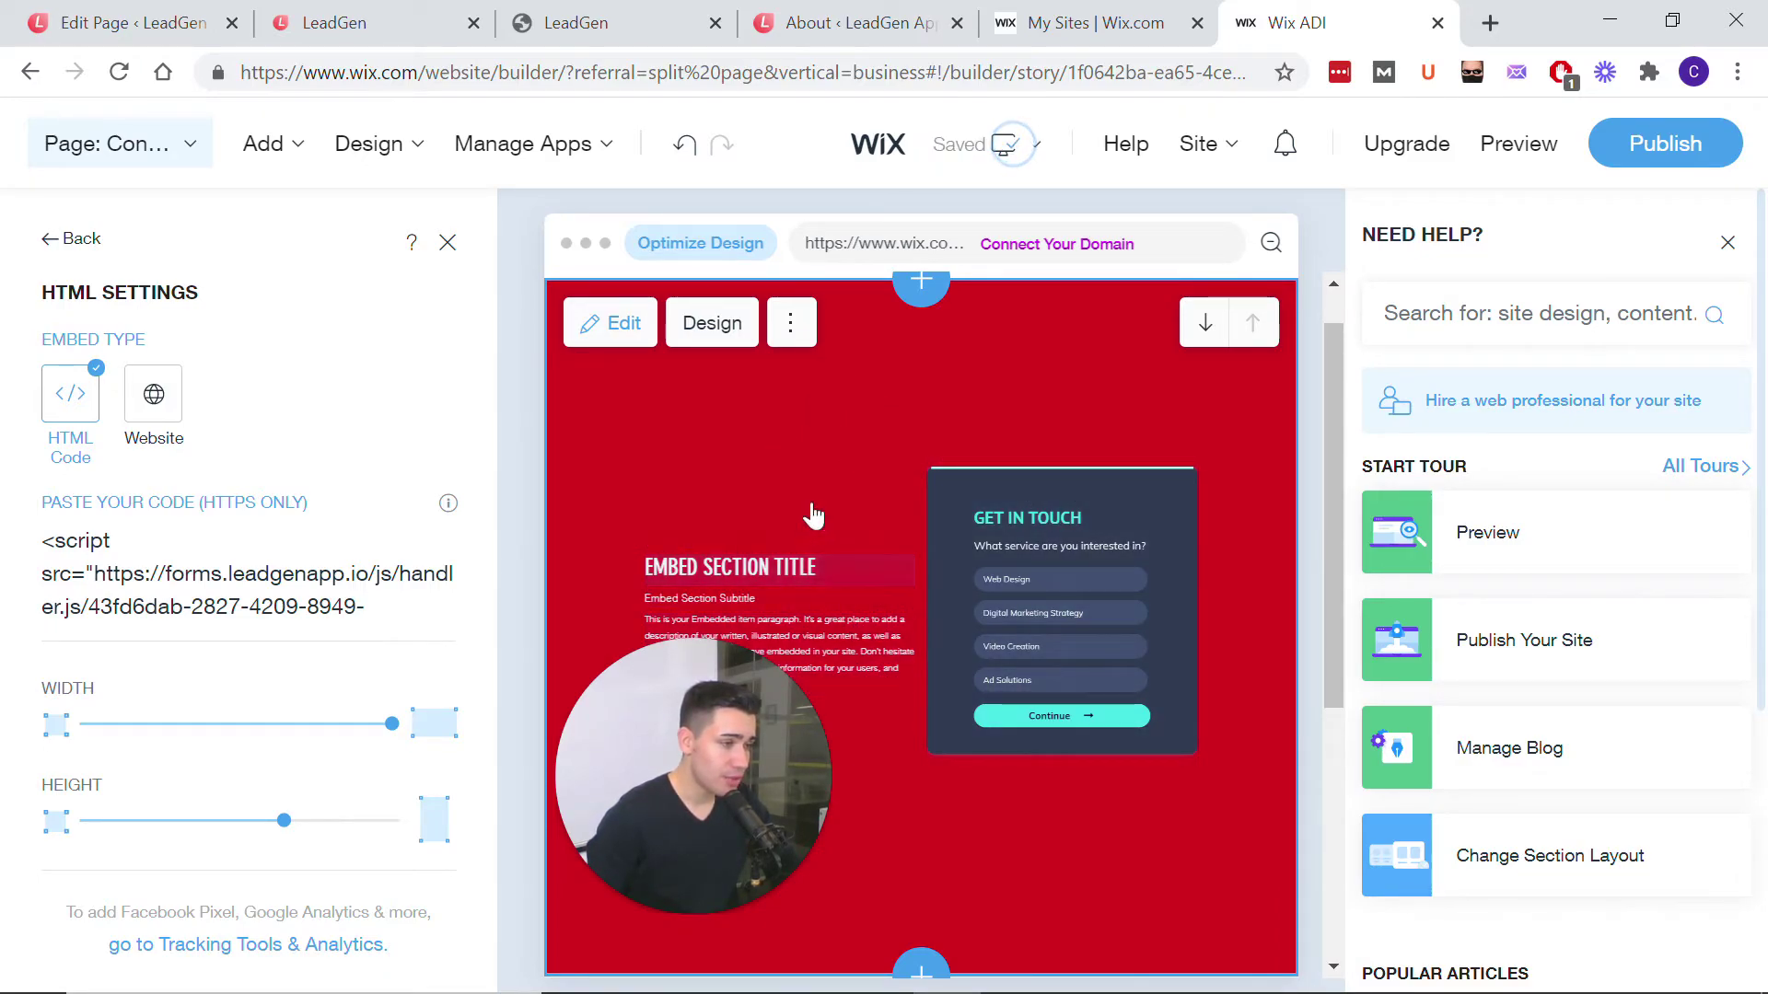
pyautogui.click(790, 322)
pyautogui.click(1079, 313)
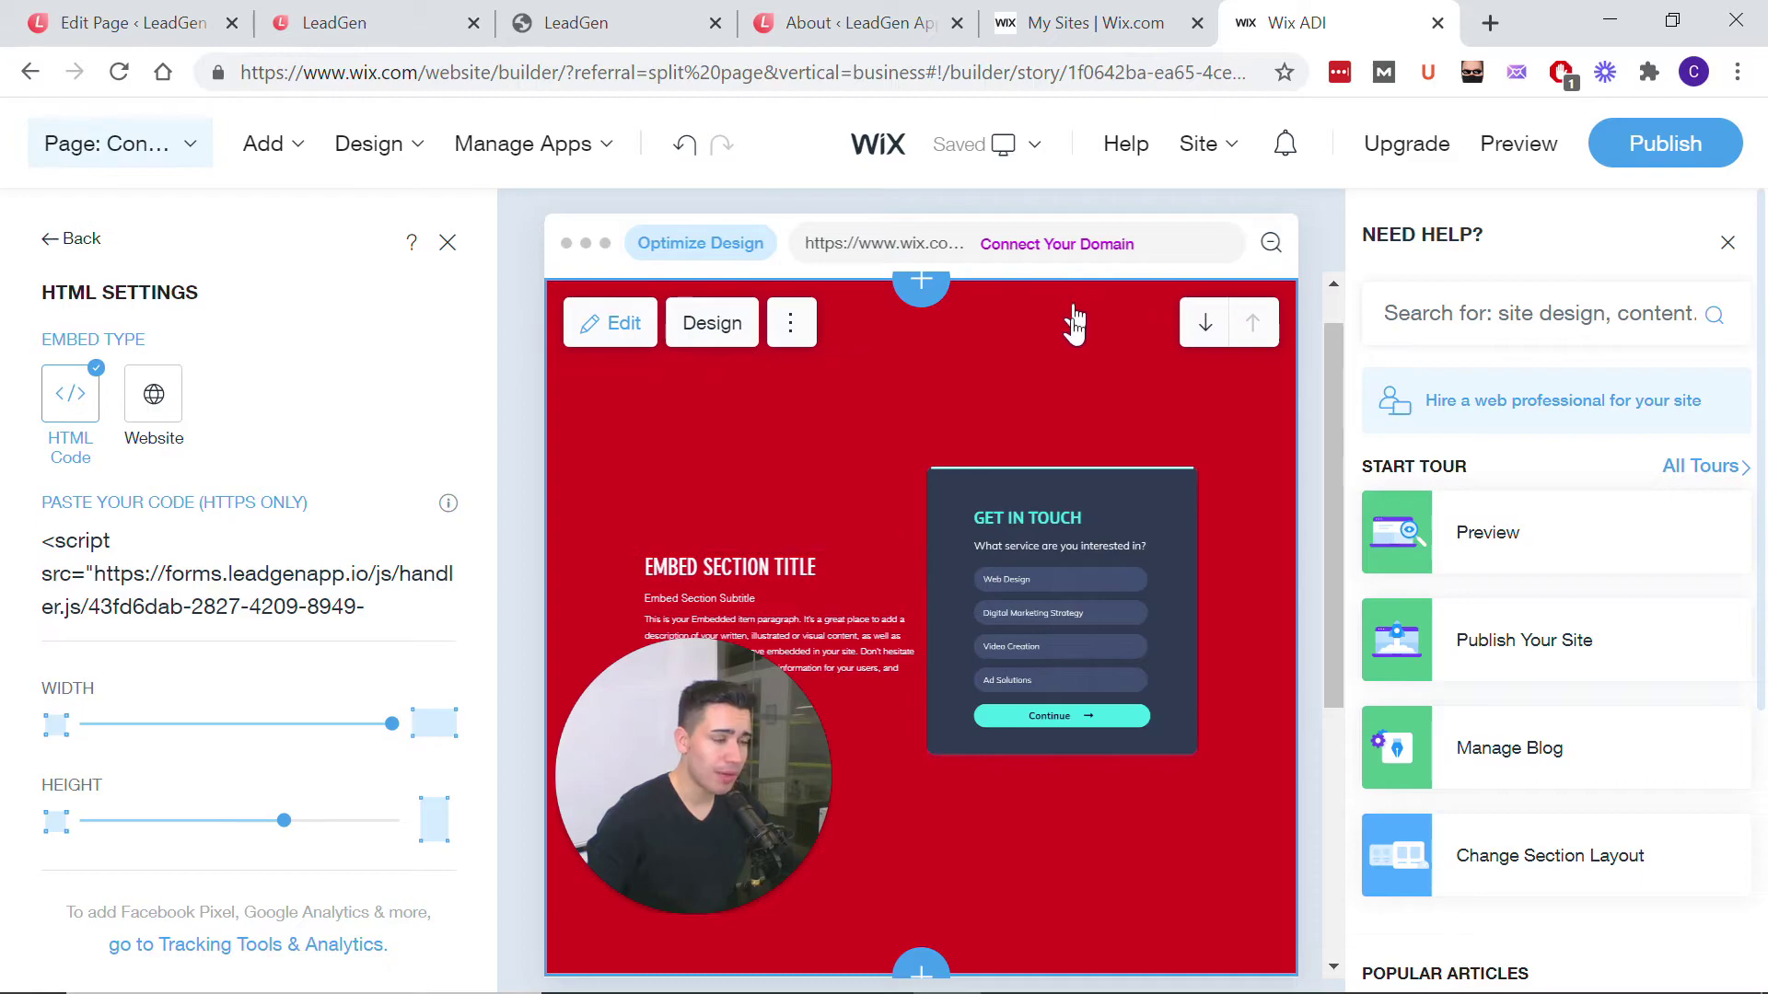
pyautogui.scroll(-1, 973, 935)
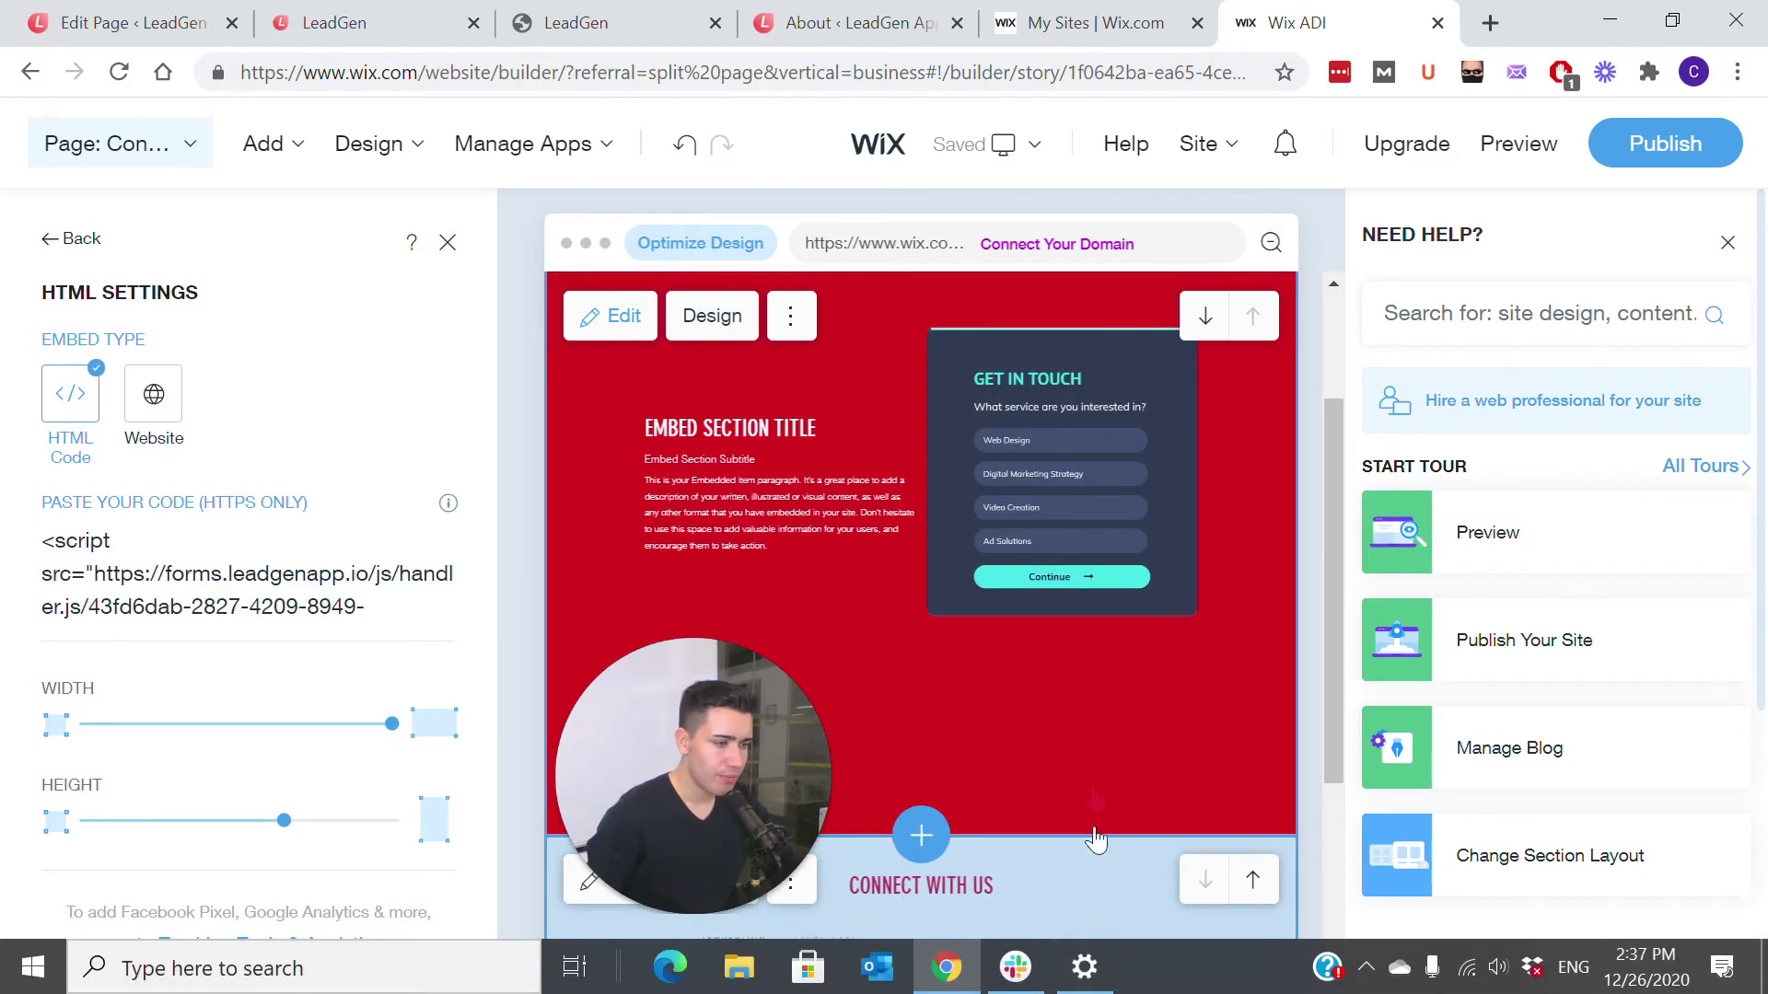
pyautogui.scroll(1, 1085, 743)
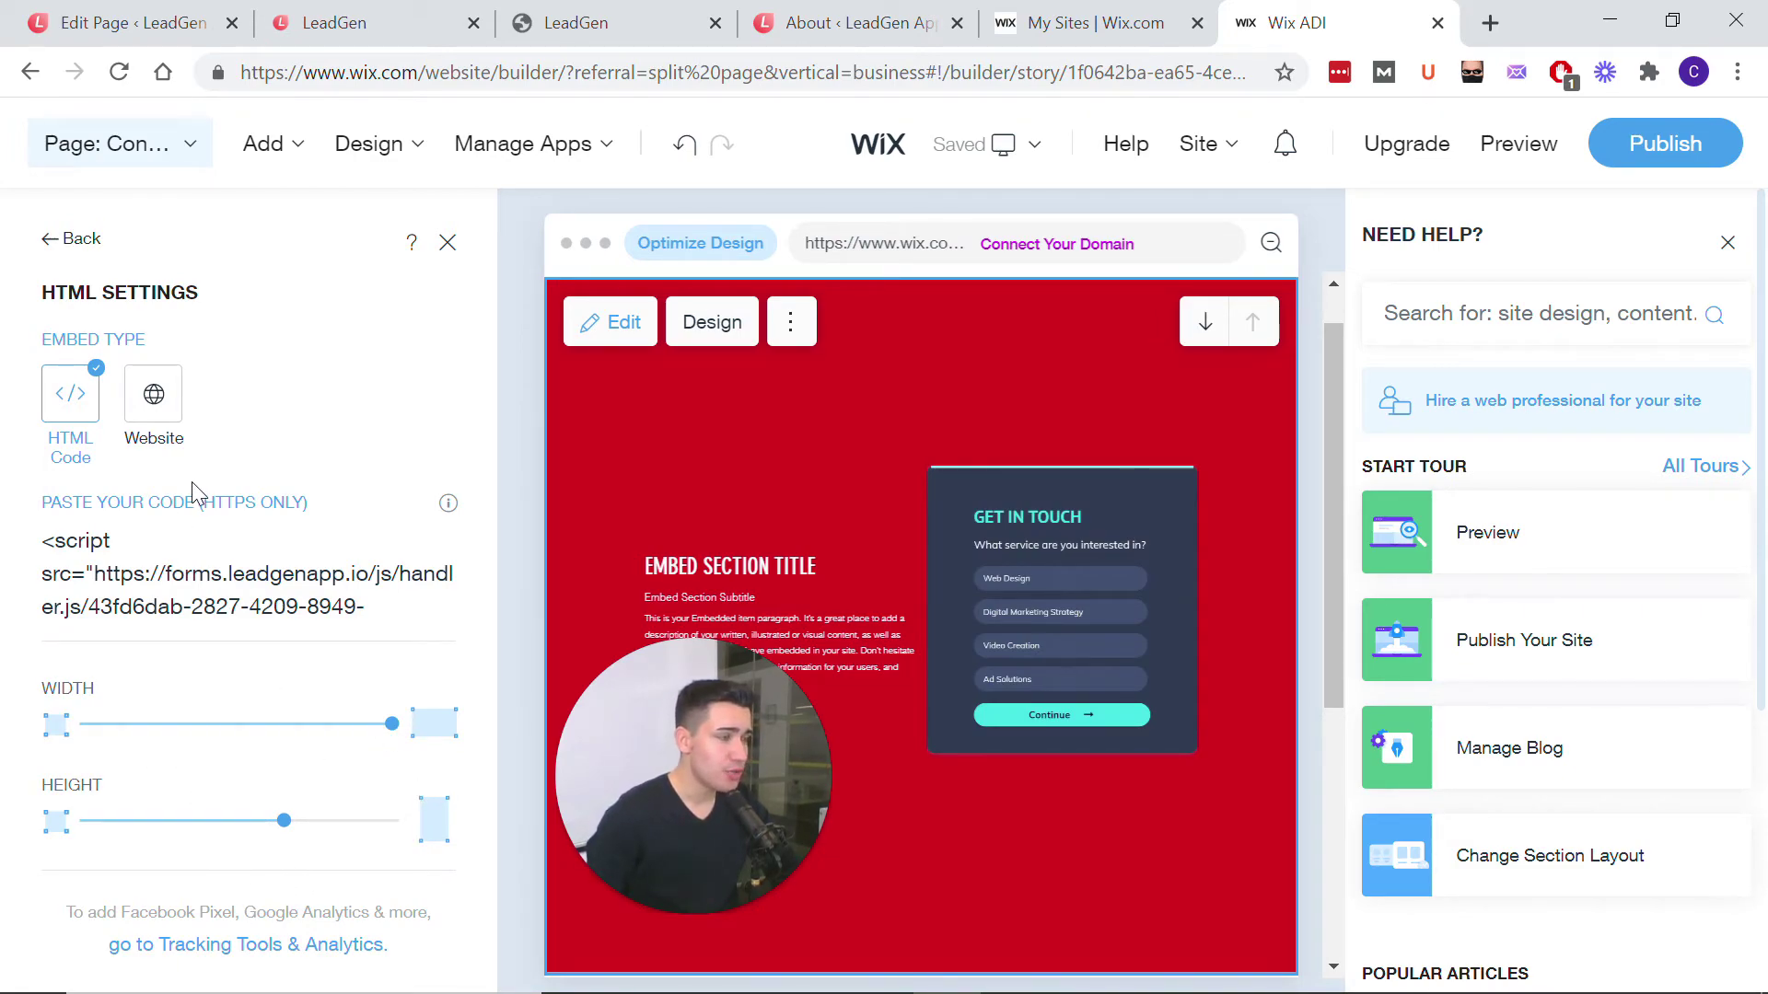
# Step: Check the LeadGen iframe embed code, then return to the Wix editor
pyautogui.click(388, 20)
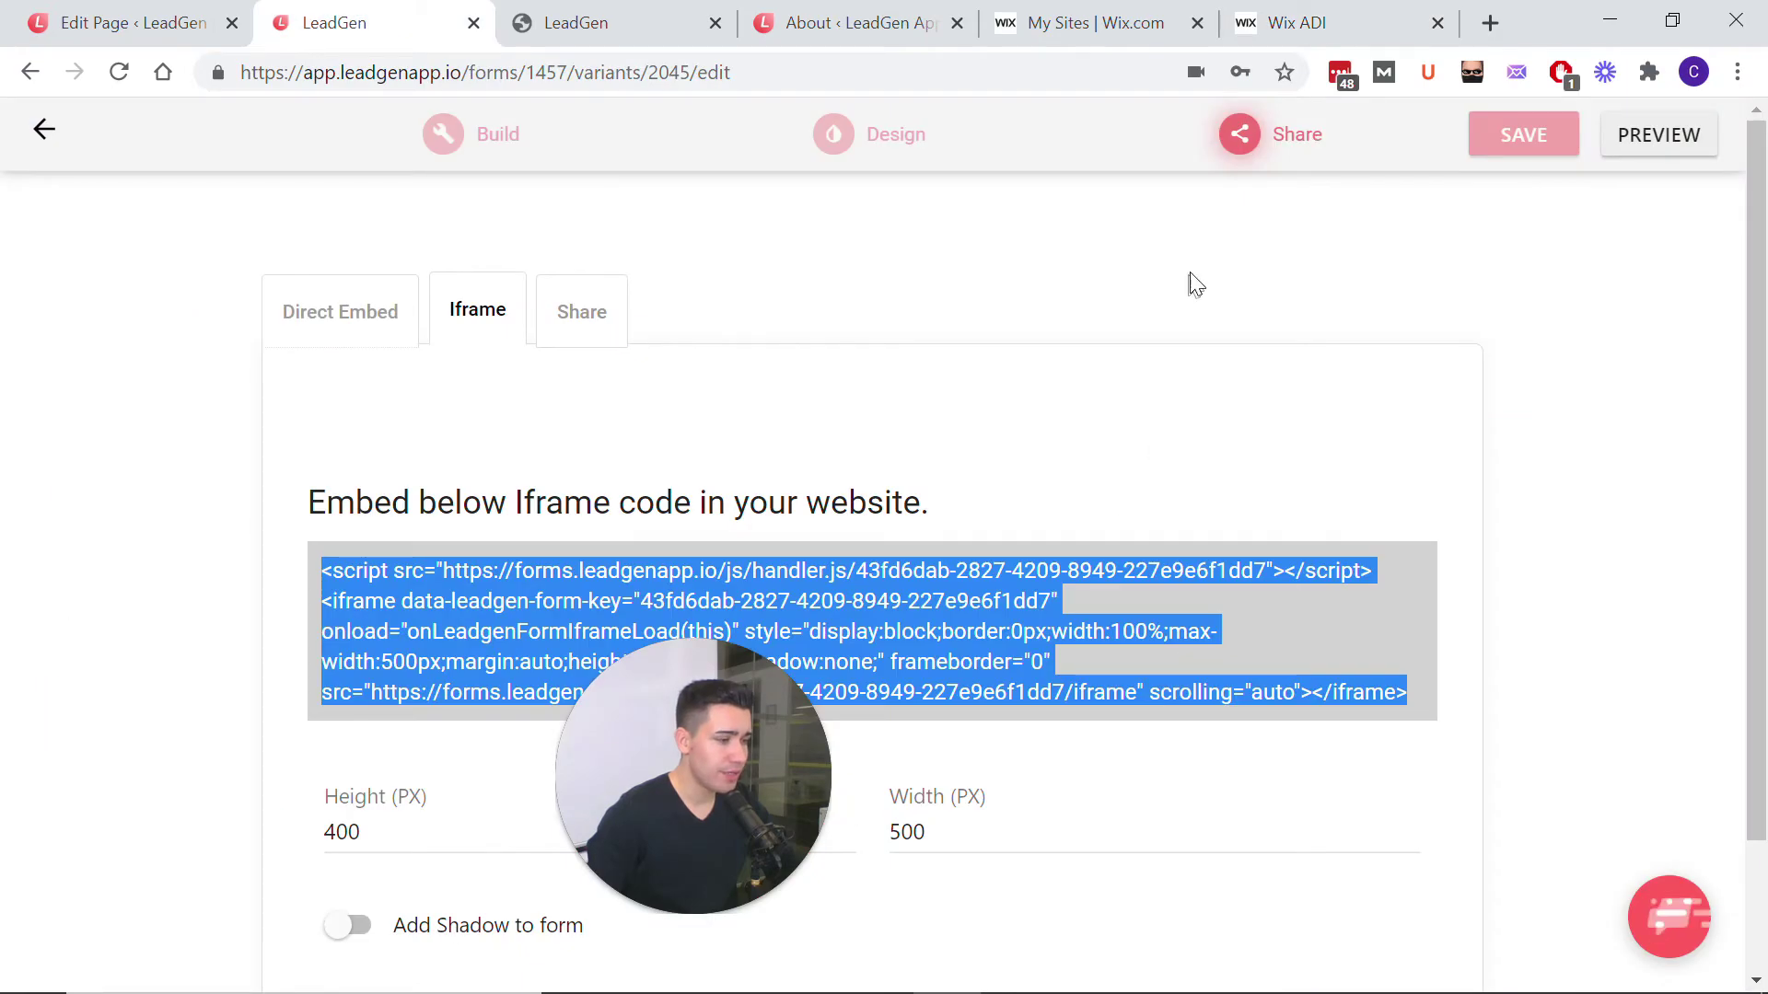
pyautogui.click(1100, 676)
pyautogui.scroll(-2, 1101, 675)
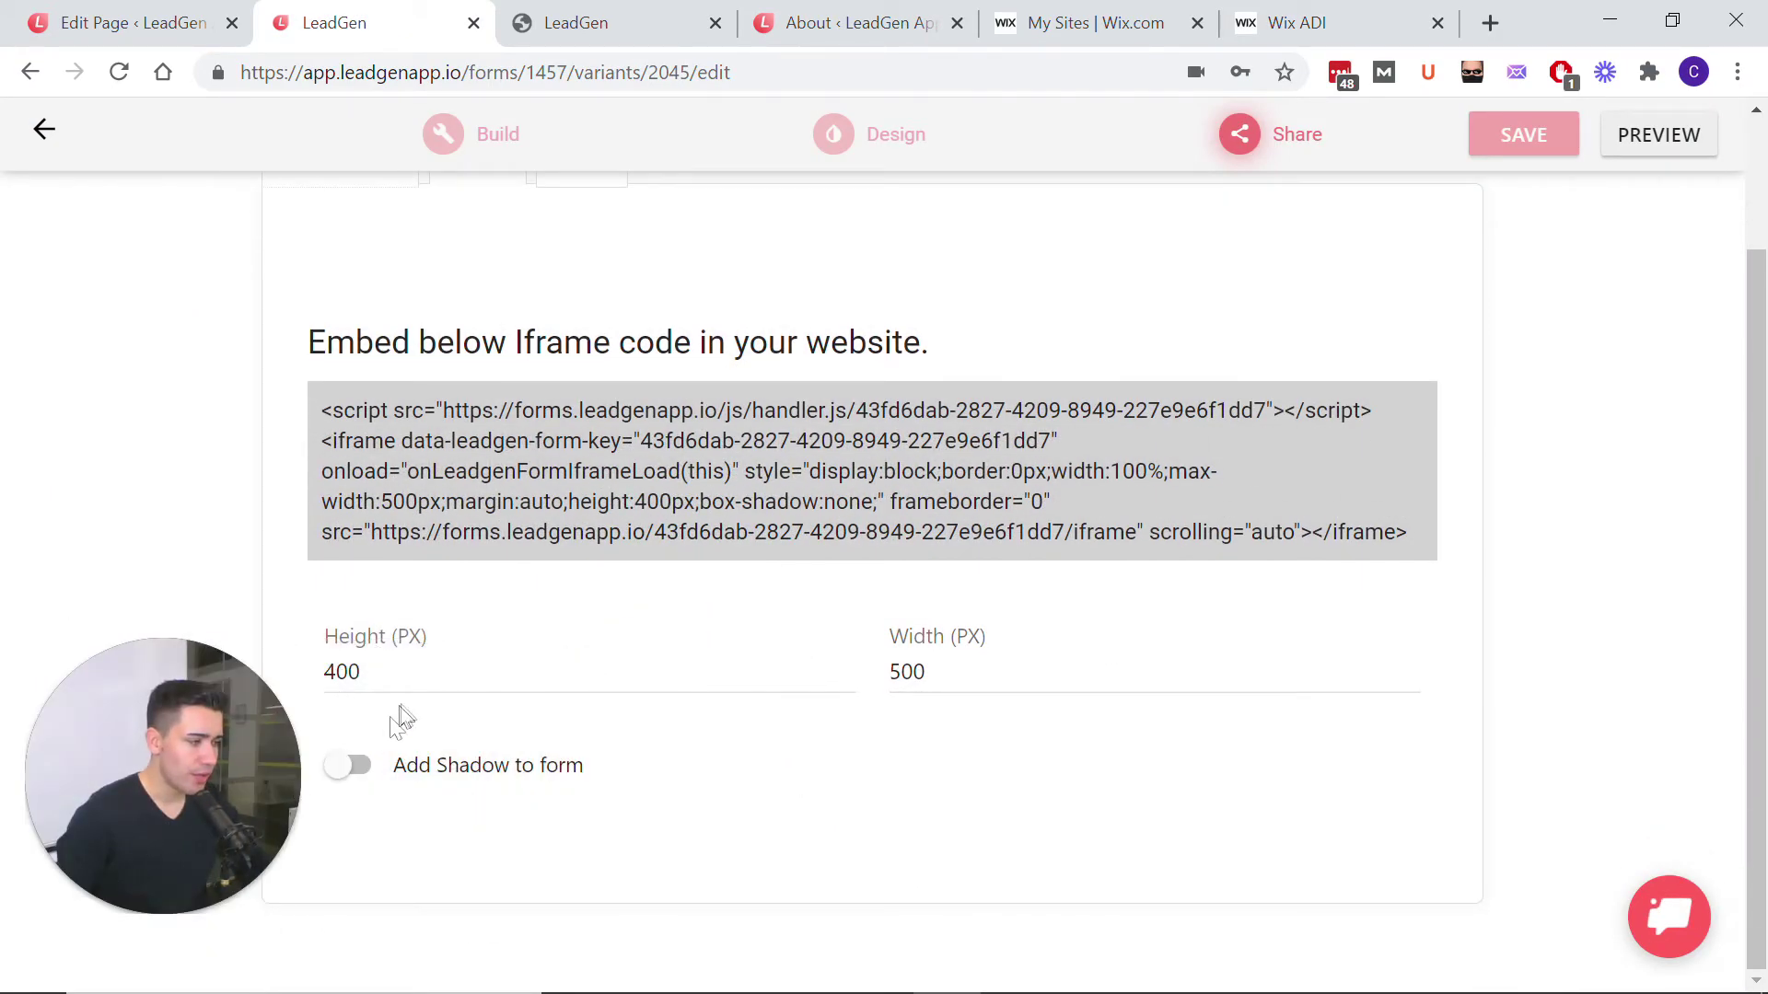
pyautogui.click(1139, 17)
pyautogui.click(1296, 23)
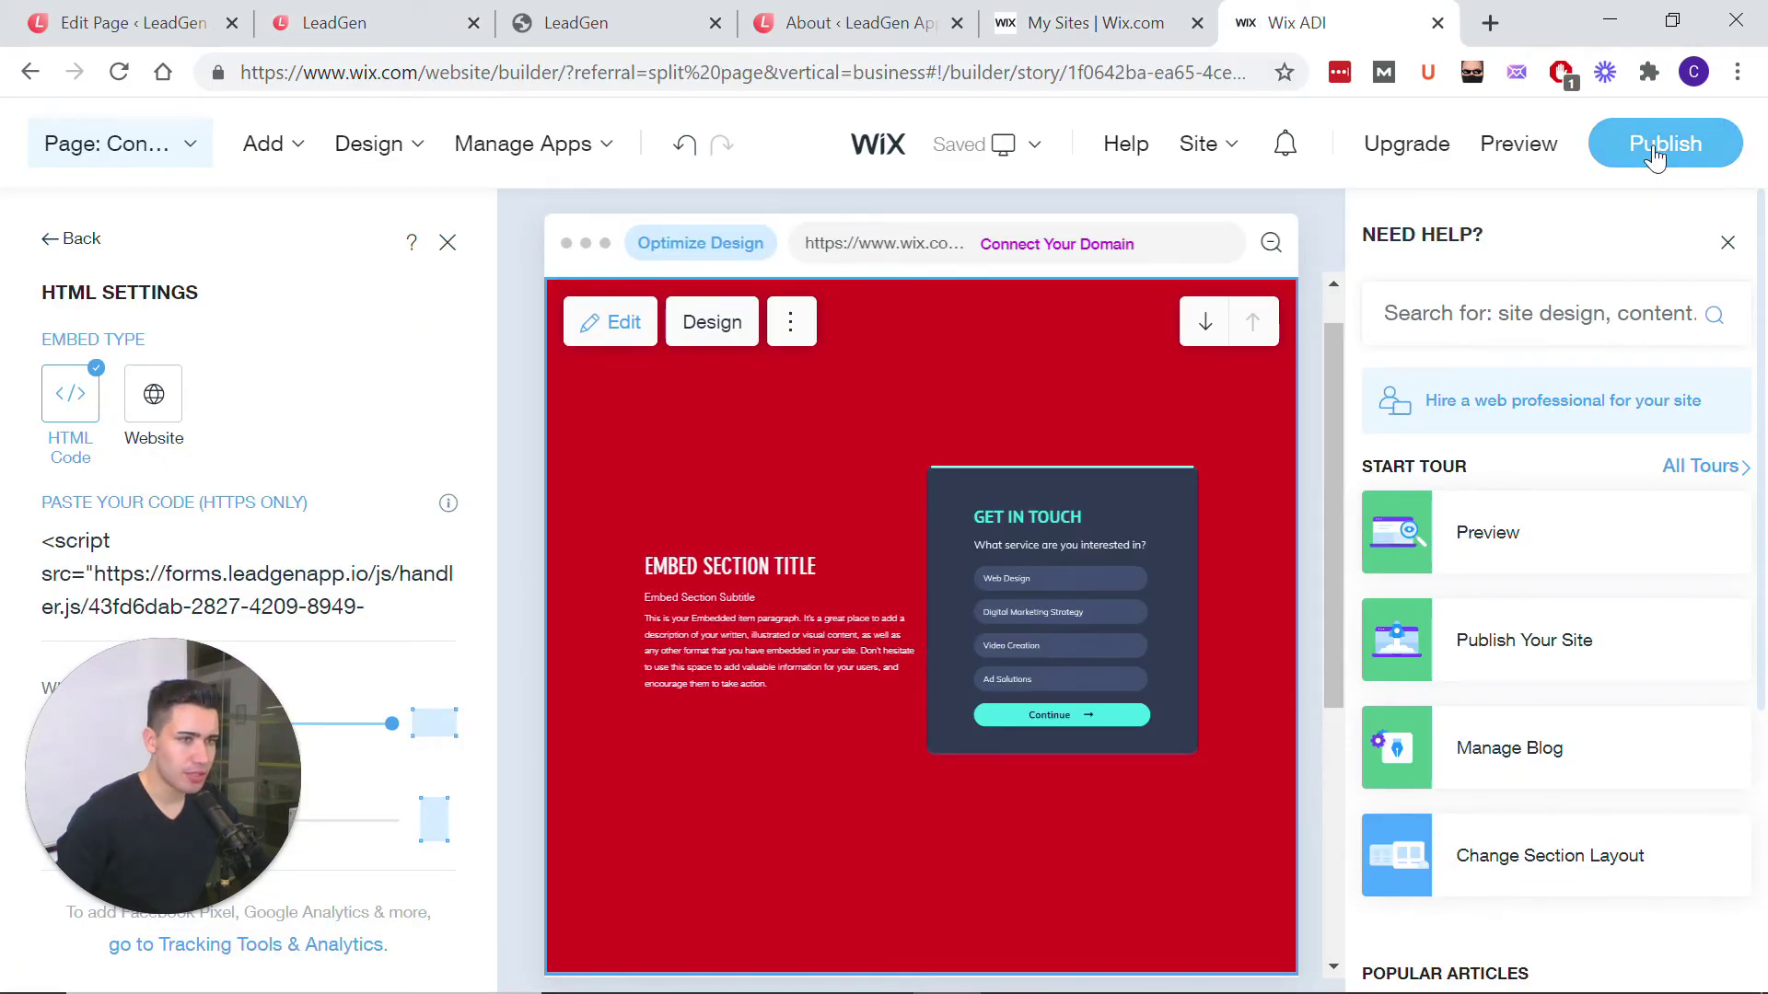
# Step: Preview the site, choose Digital Marketing Strategy and Lead Funnel Management, and continue
pyautogui.click(1515, 147)
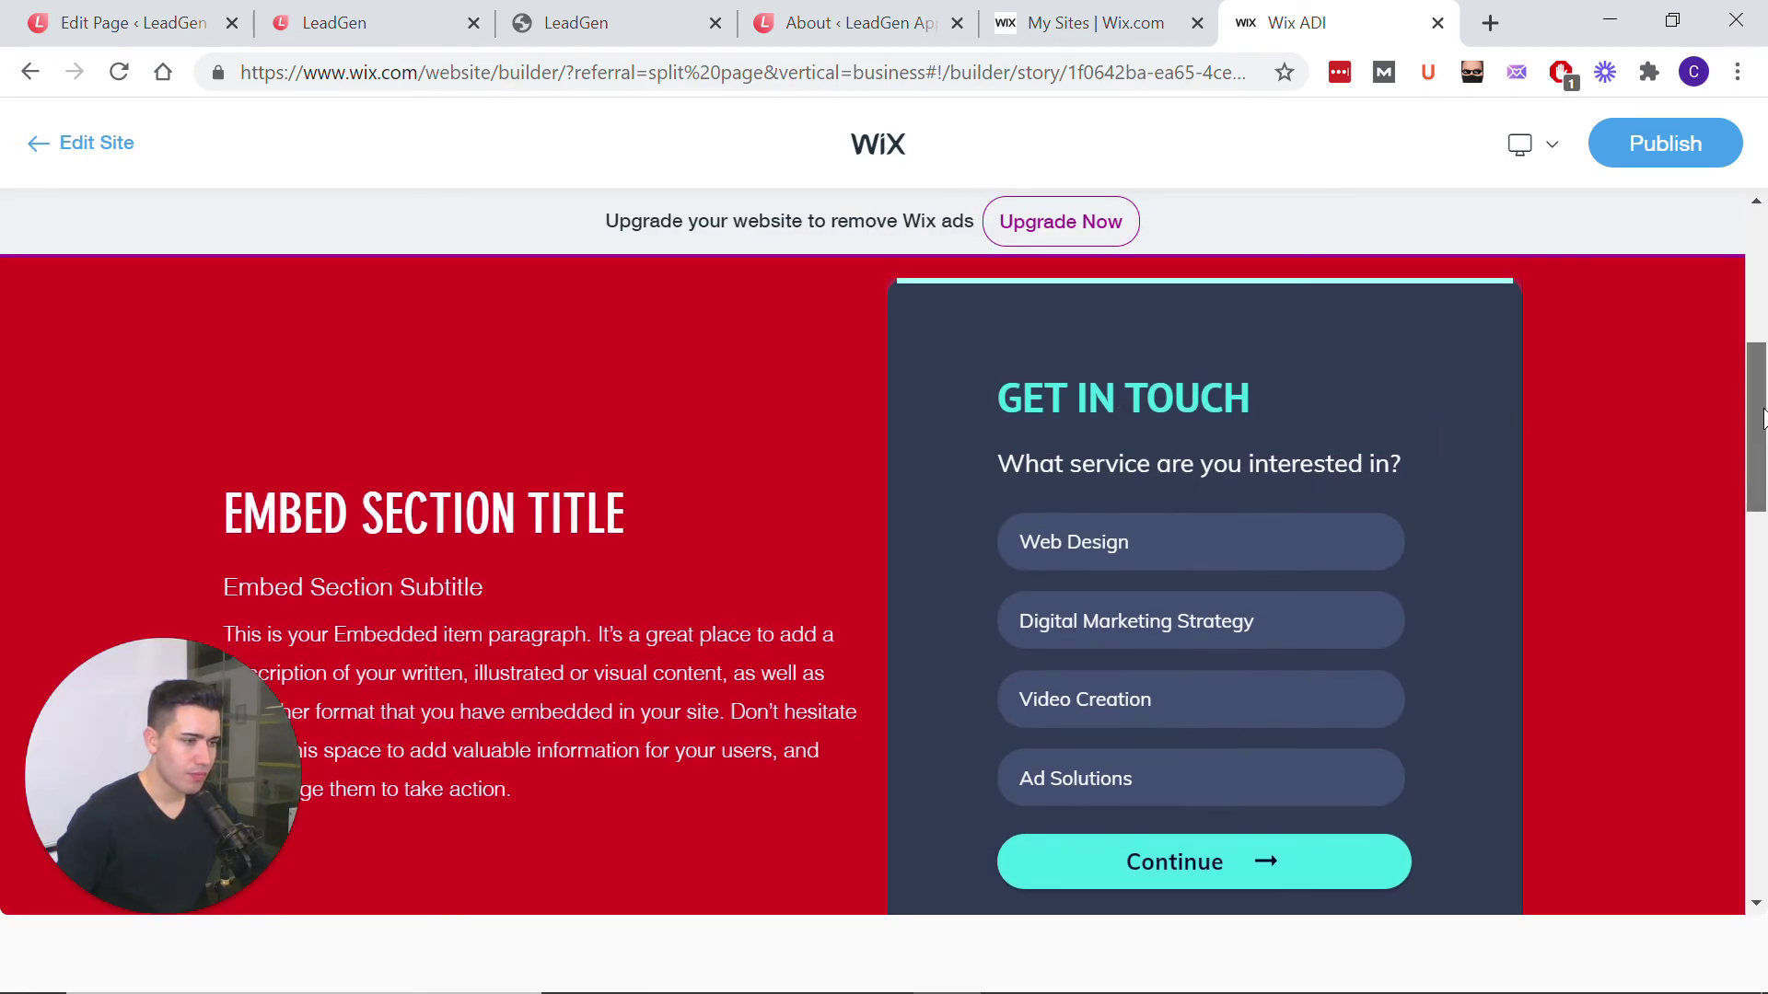
pyautogui.moveTo(1759, 410); pyautogui.dragTo(1763, 425)
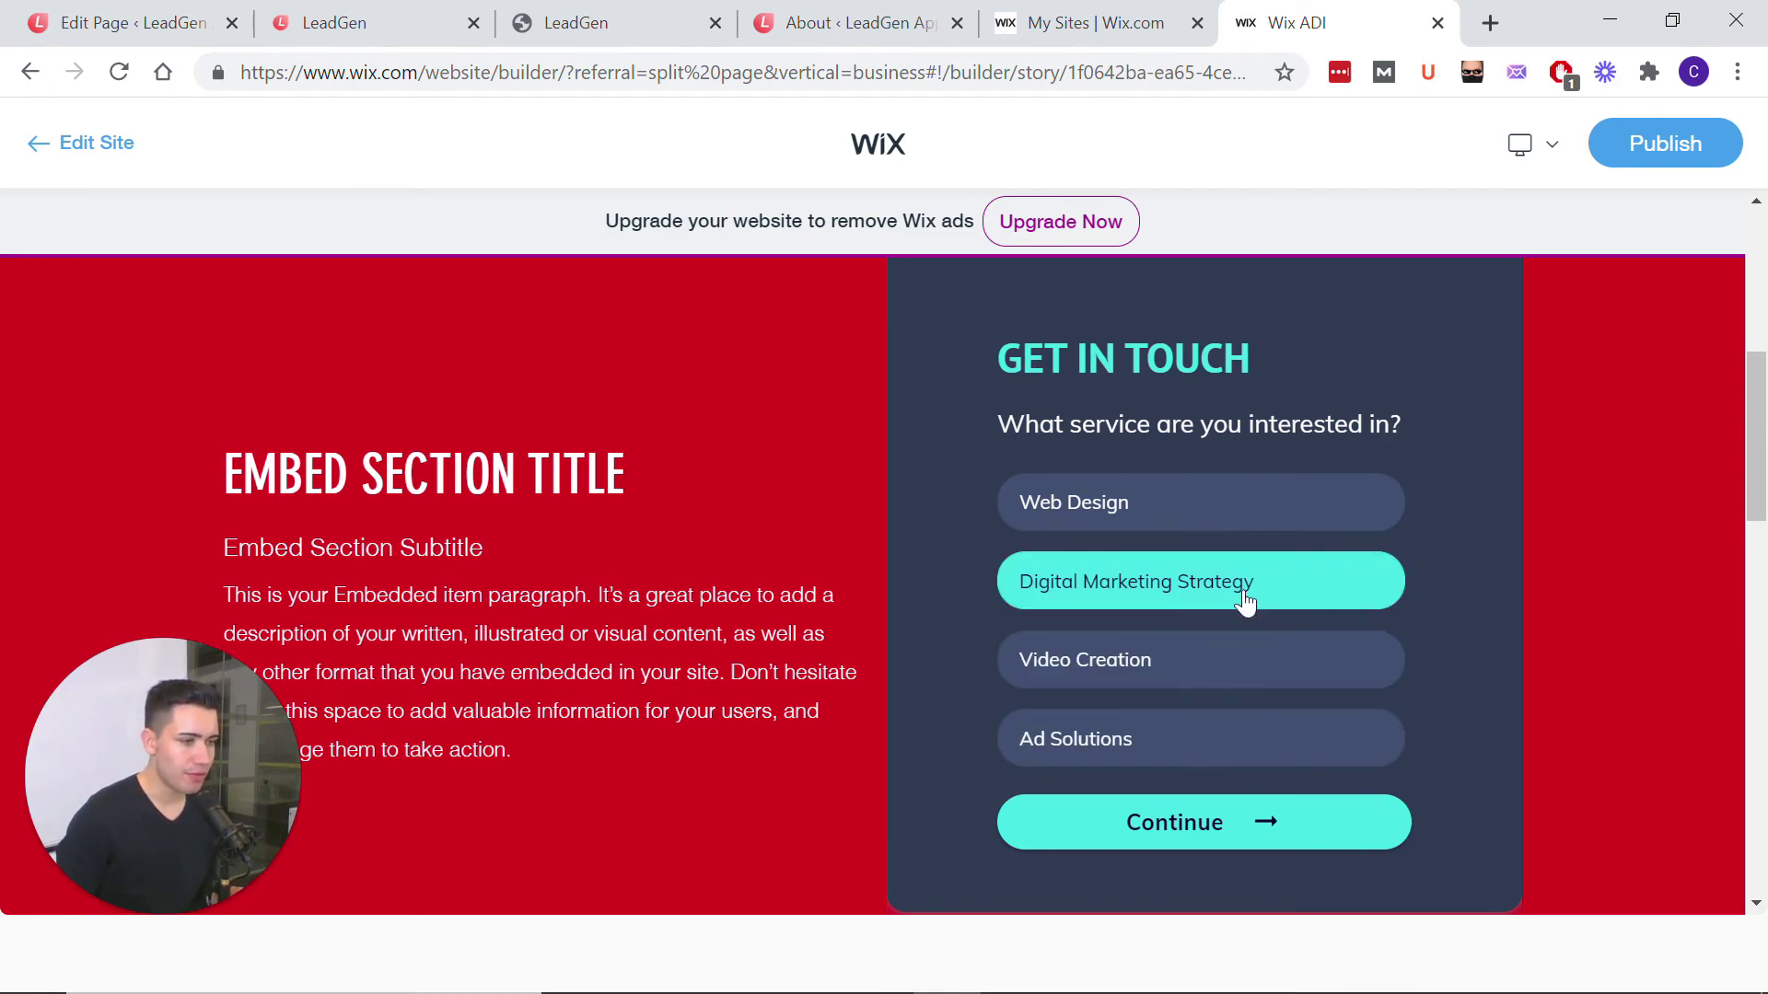
pyautogui.click(1255, 836)
pyautogui.click(1176, 580)
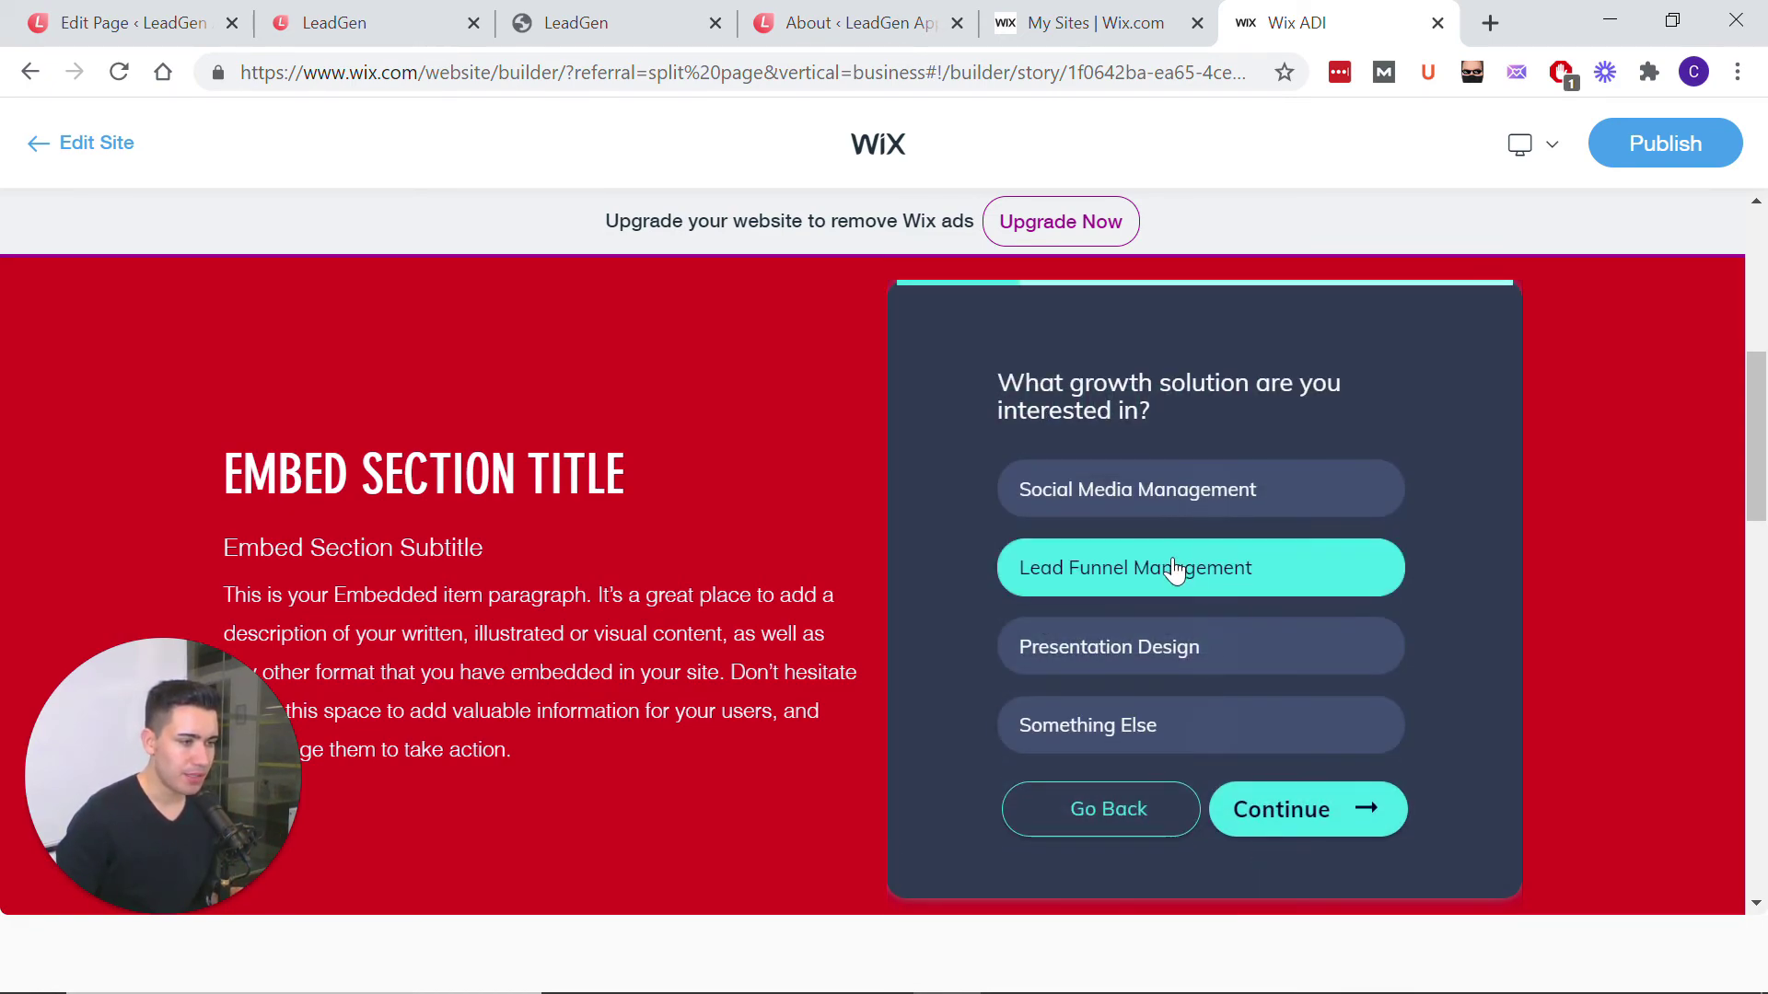
pyautogui.click(1323, 825)
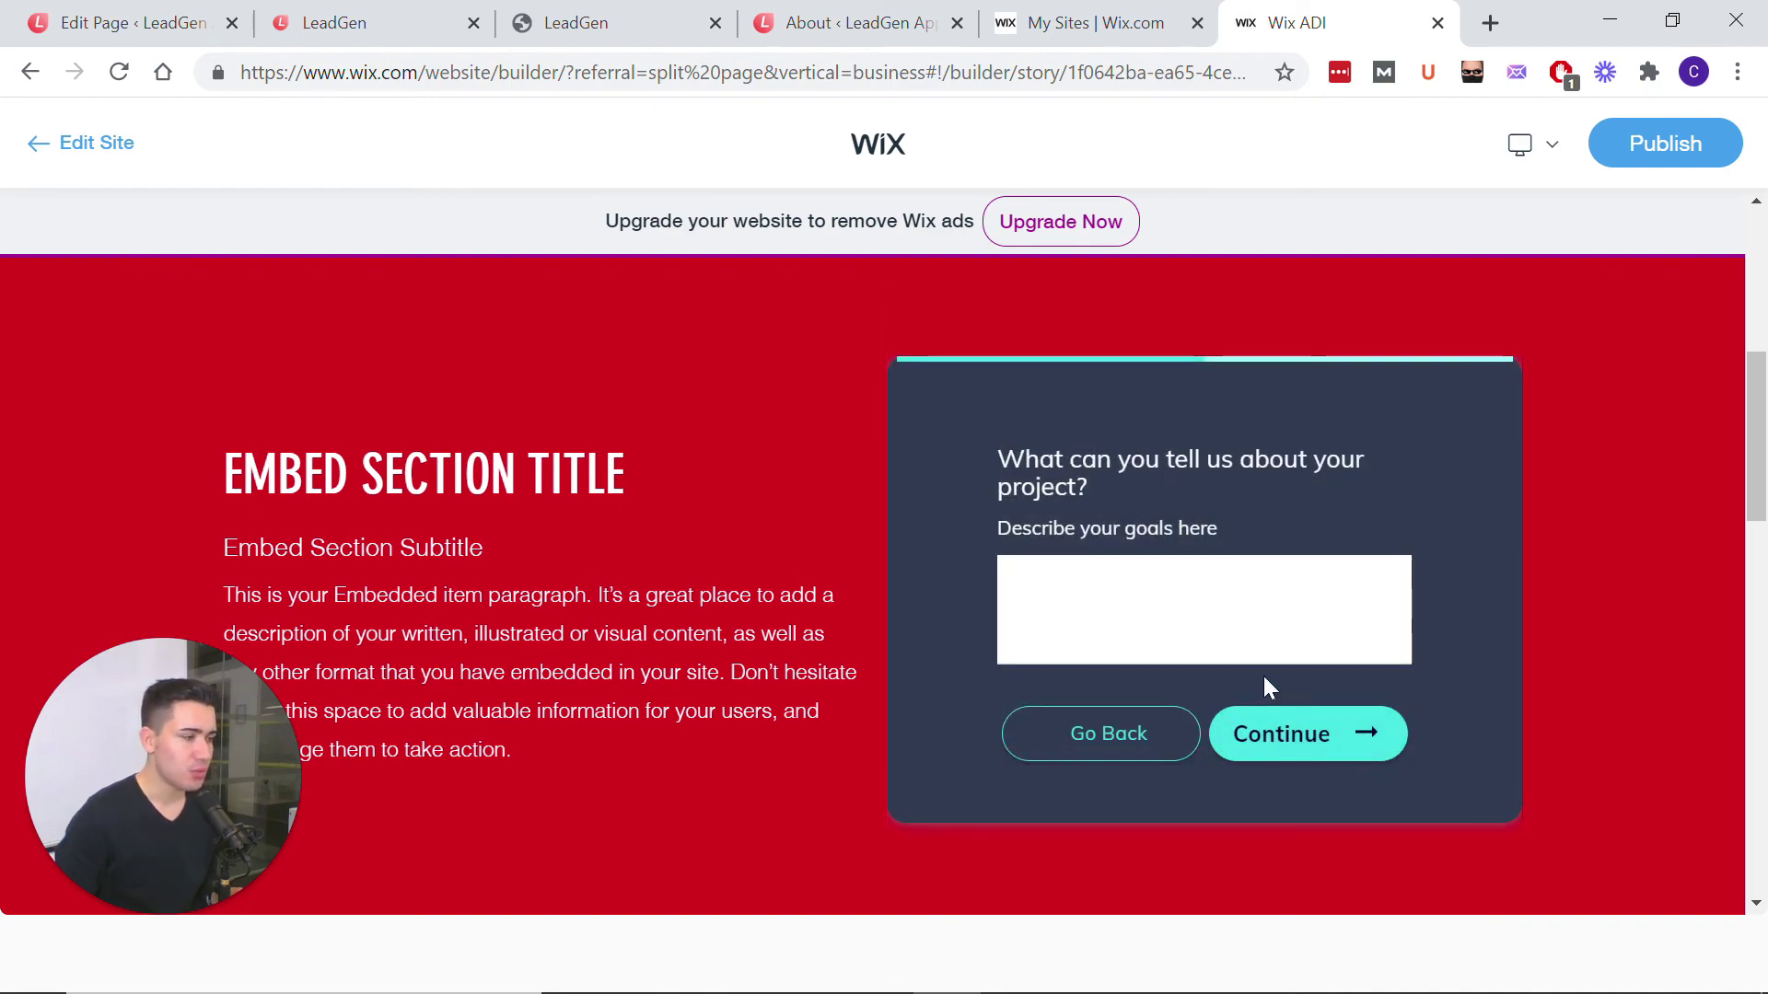